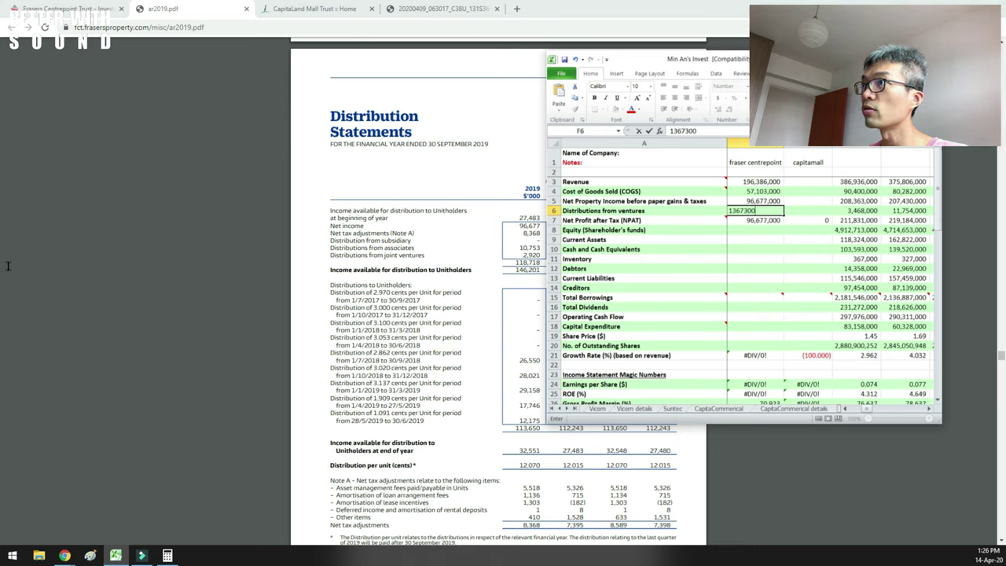
- Enter 13,673,000 as Distributions from ventures for fraser centrepoint, keeping the existing Net Profit after Tax formula
{"action": "key", "text": "Return"}
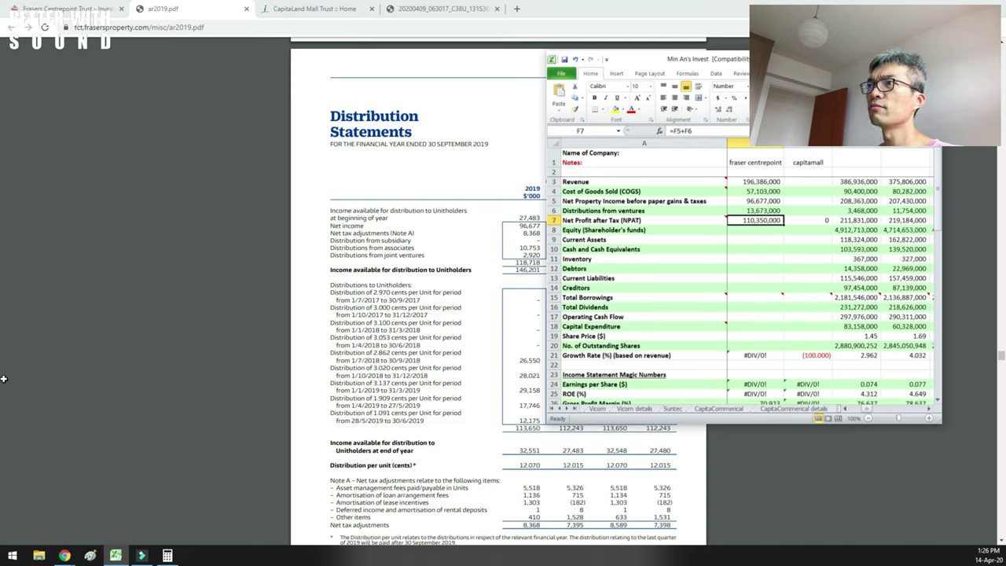
{"action": "key", "text": "Return"}
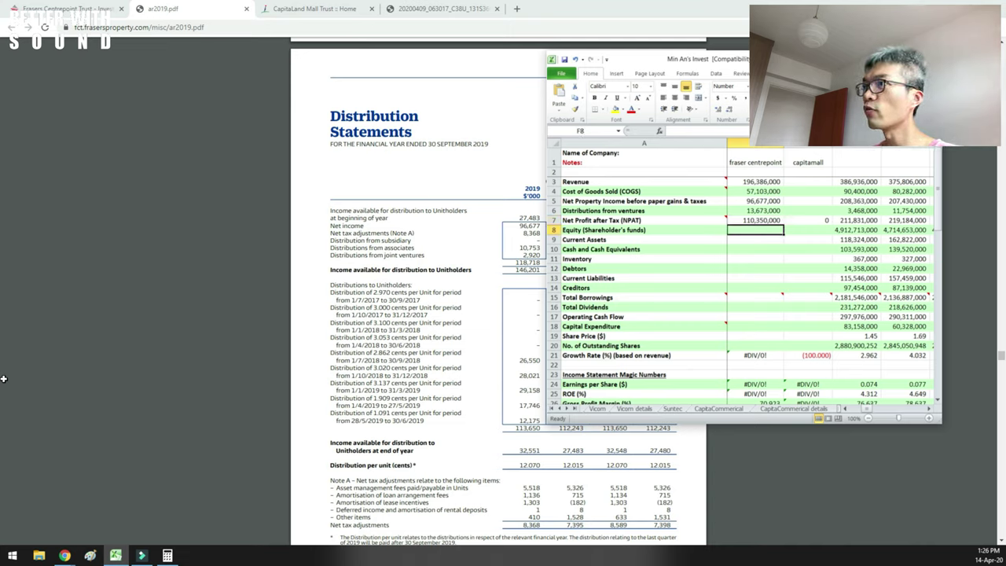
- Find the 2019 group unitholders' funds in the annual report's balance sheet and enter 2,489,921,000 as Equity for fraser centrepoint
{"action": "key", "text": "alt+Tab"}
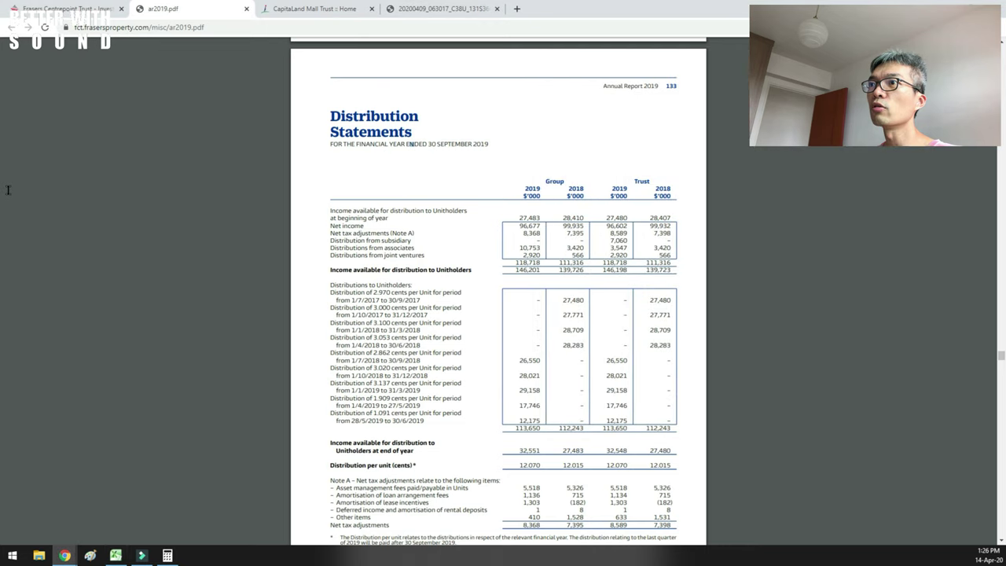
{"action": "scroll", "coordinate": [8, 189], "scroll_direction": "down", "scroll_amount": 15}
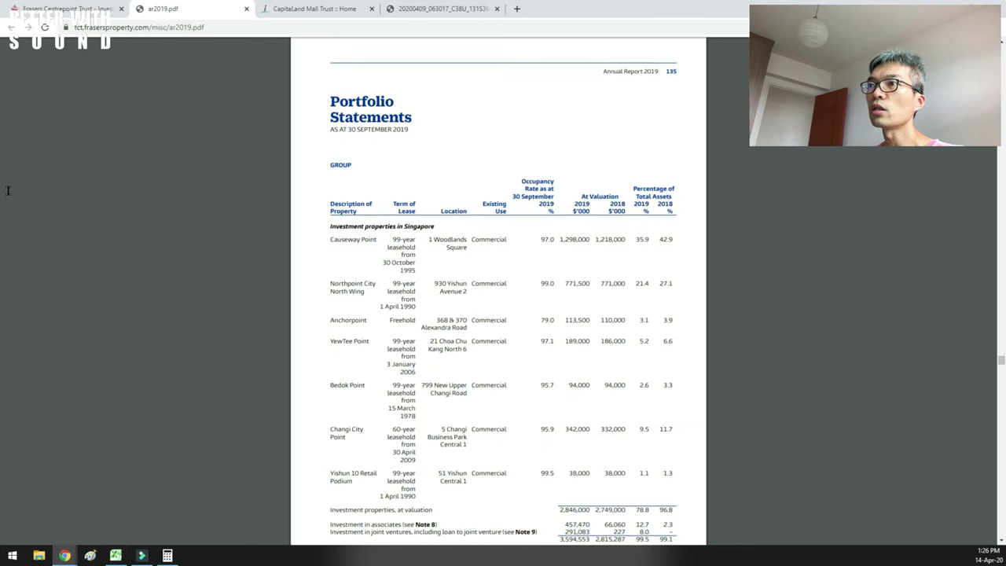
{"action": "scroll", "coordinate": [8, 189], "scroll_direction": "up", "scroll_amount": 15}
{"action": "scroll", "coordinate": [8, 189], "scroll_direction": "up", "scroll_amount": 15}
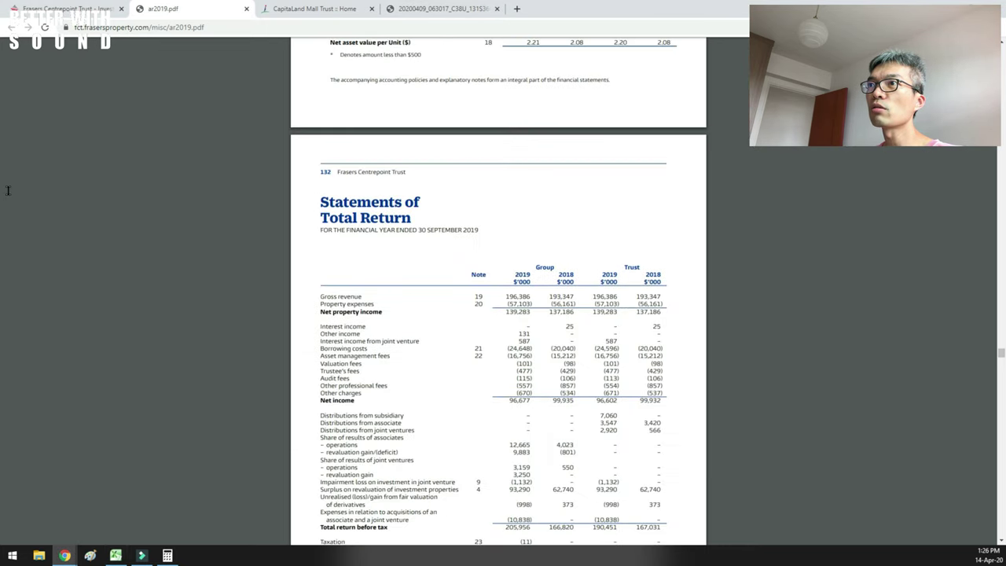
{"action": "scroll", "coordinate": [2, 197], "scroll_direction": "down", "scroll_amount": 2}
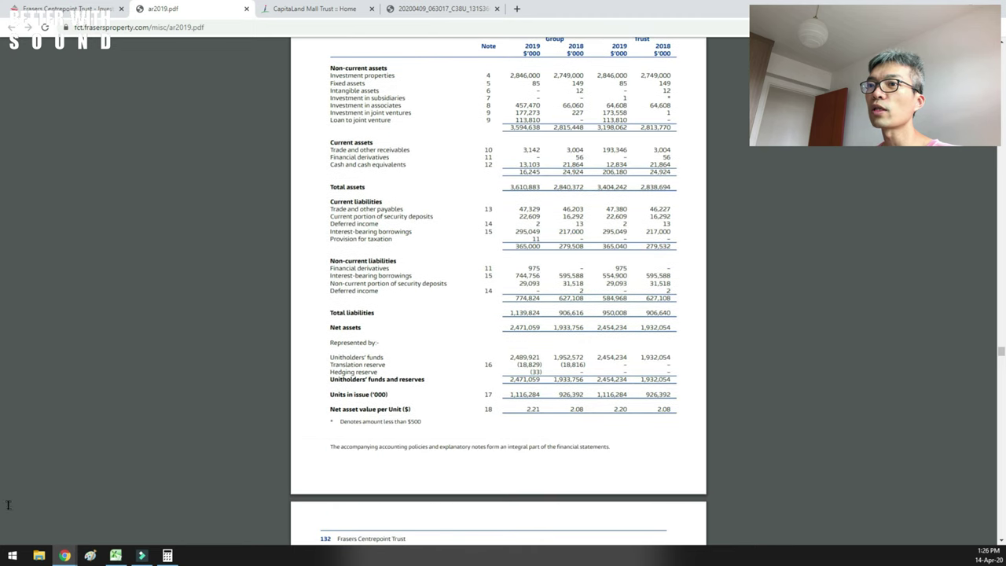
{"action": "key", "text": "alt+Tab"}
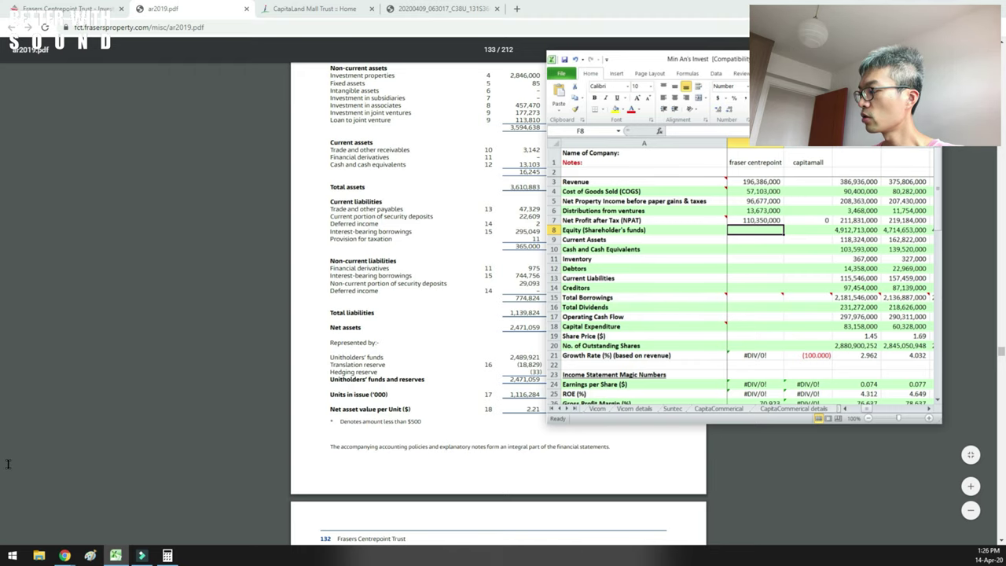
{"action": "type", "text": "2489"}
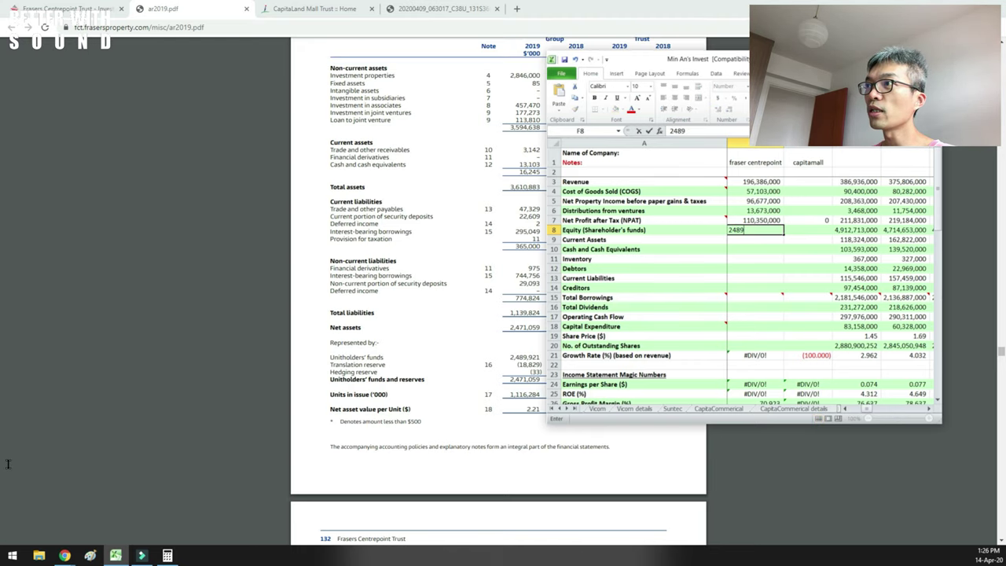
{"action": "type", "text": "921000"}
{"action": "key", "text": "Return"}
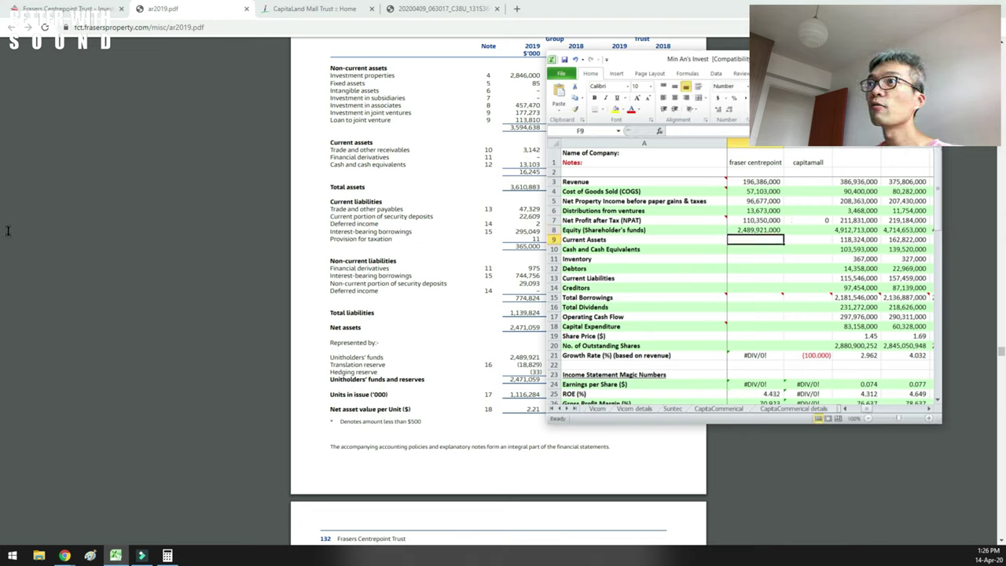
- Enter 16,245,000 as Current Assets and 13,103,000 as Cash and Cash Equivalents for fraser centrepoint
{"action": "type", "text": "1624500"}
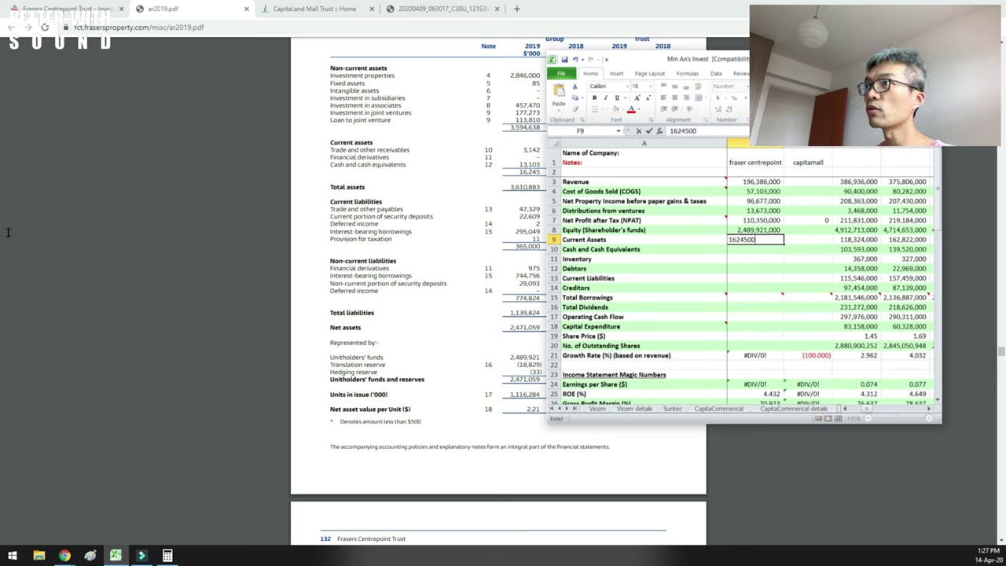
{"action": "key", "text": "Return"}
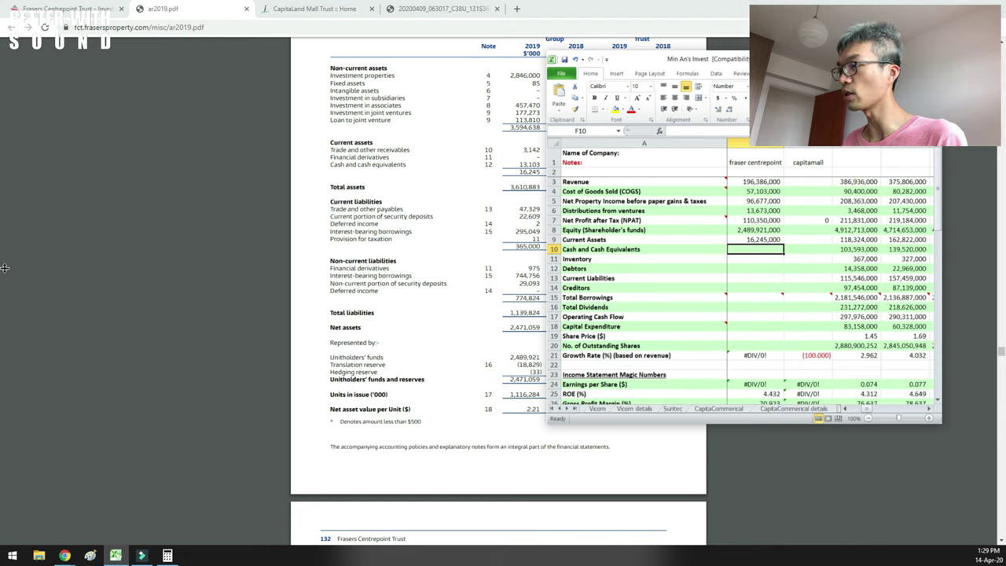
{"action": "type", "text": "13103000"}
{"action": "key", "text": "Return"}
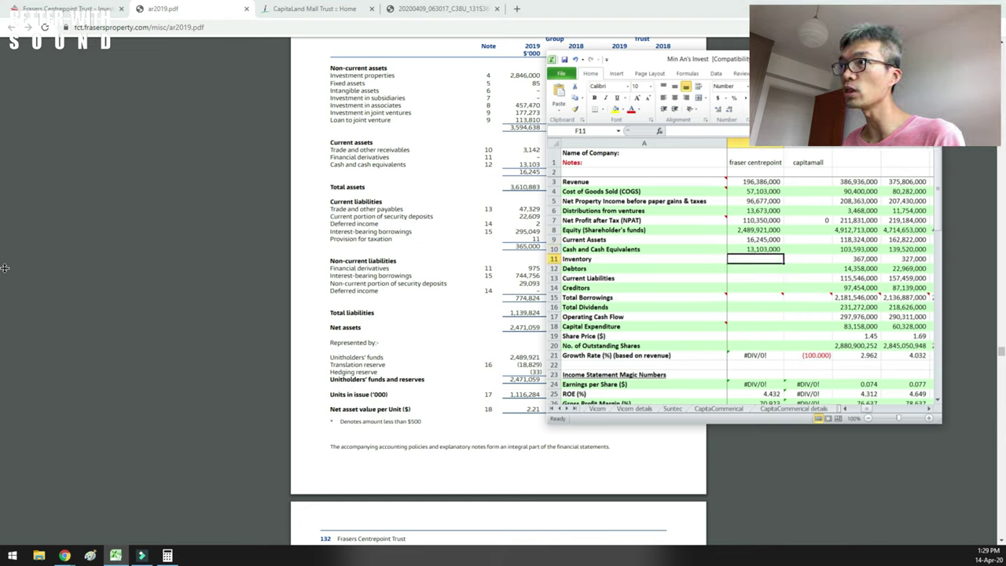
- Enter 0 as Inventory and 3,142,000 as Debtors in the fraser centrepoint column
{"action": "type", "text": "0"}
{"action": "key", "text": "Return"}
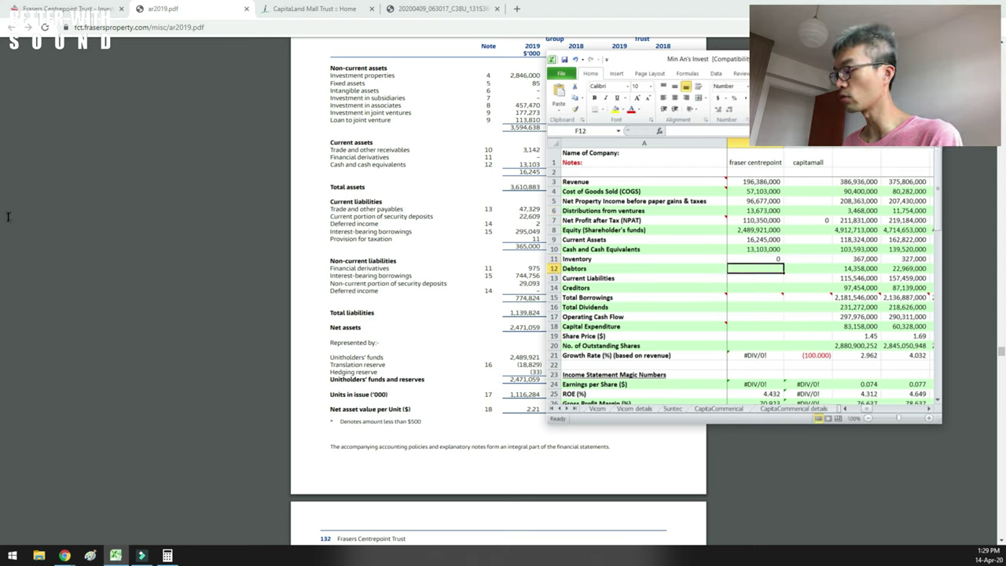
{"action": "type", "text": "3,14"}
{"action": "type", "text": "200"}
{"action": "key", "text": "Return"}
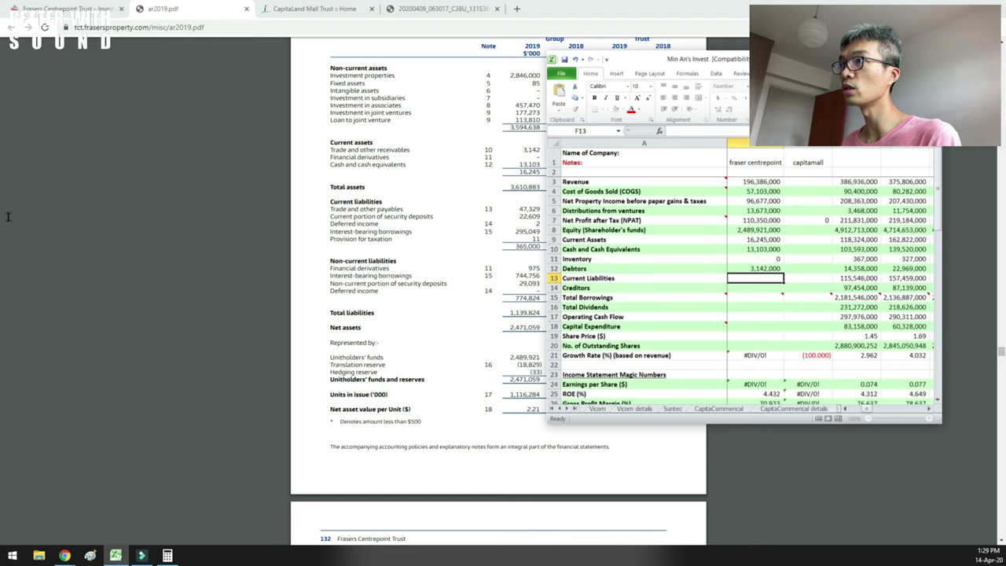
- Enter 365,000,000 as Current Liabilities in the fraser centrepoint column
{"action": "type", "text": "36"}
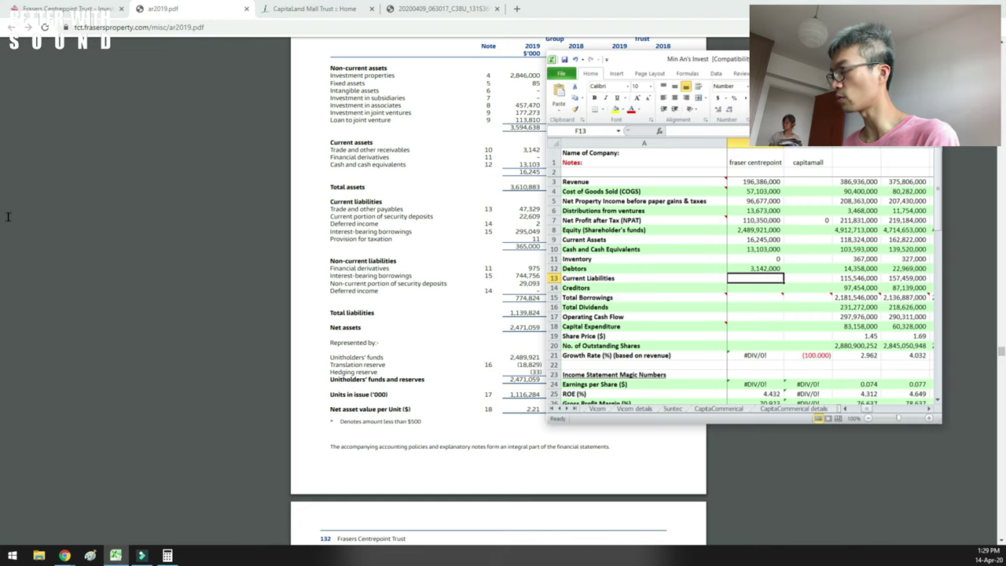
{"action": "type", "text": "5,000,00"}
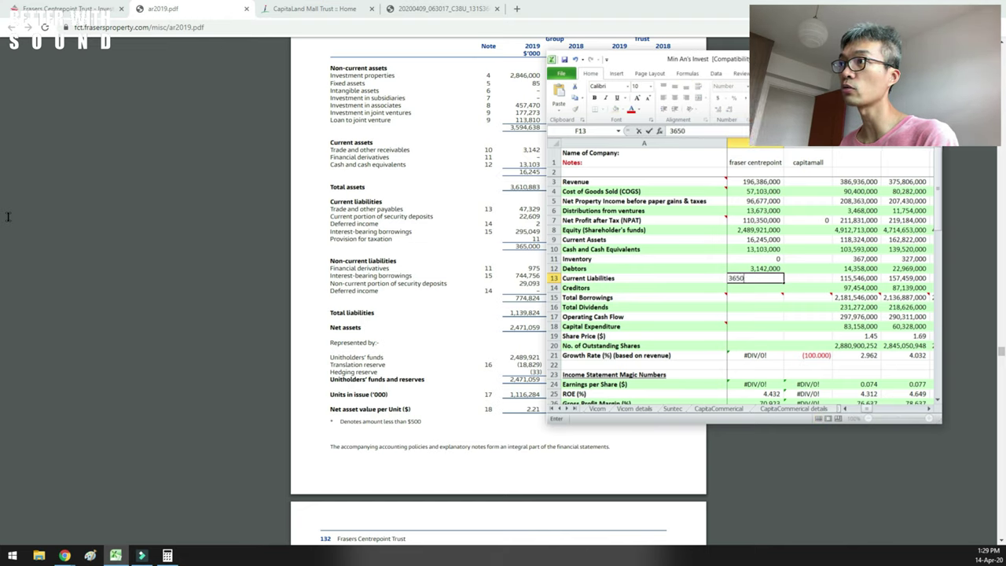
{"action": "type", "text": "00000"}
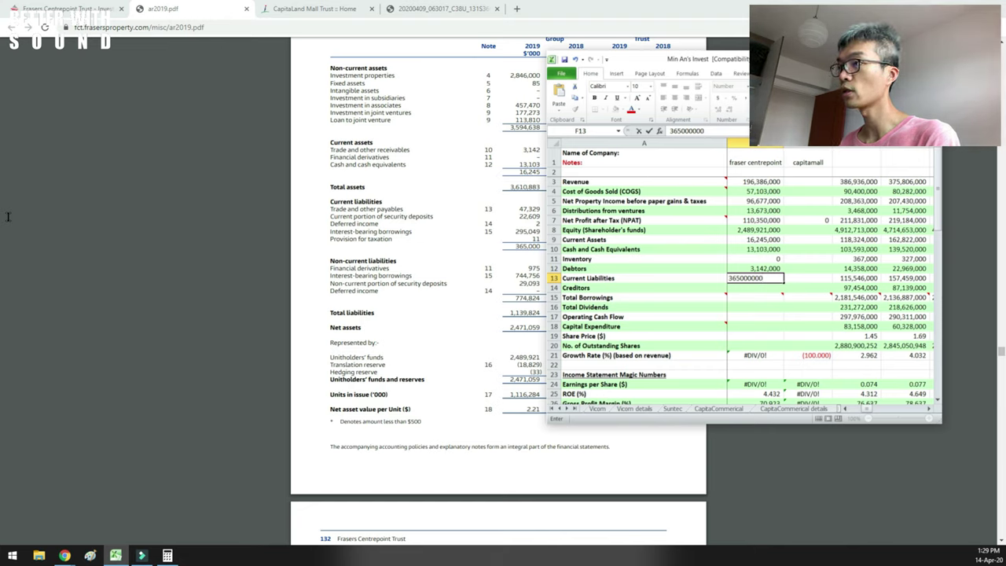
{"action": "key", "text": "Return"}
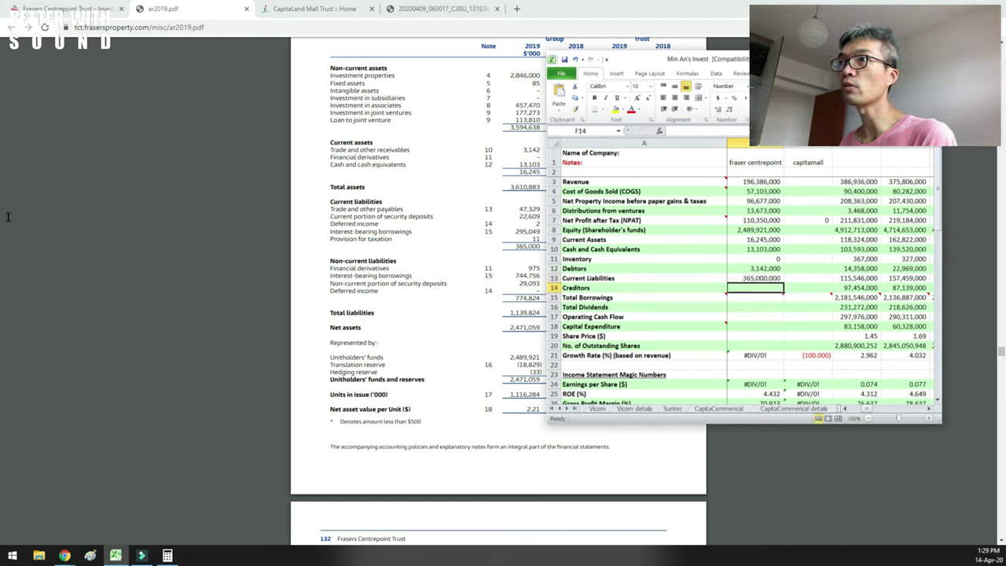
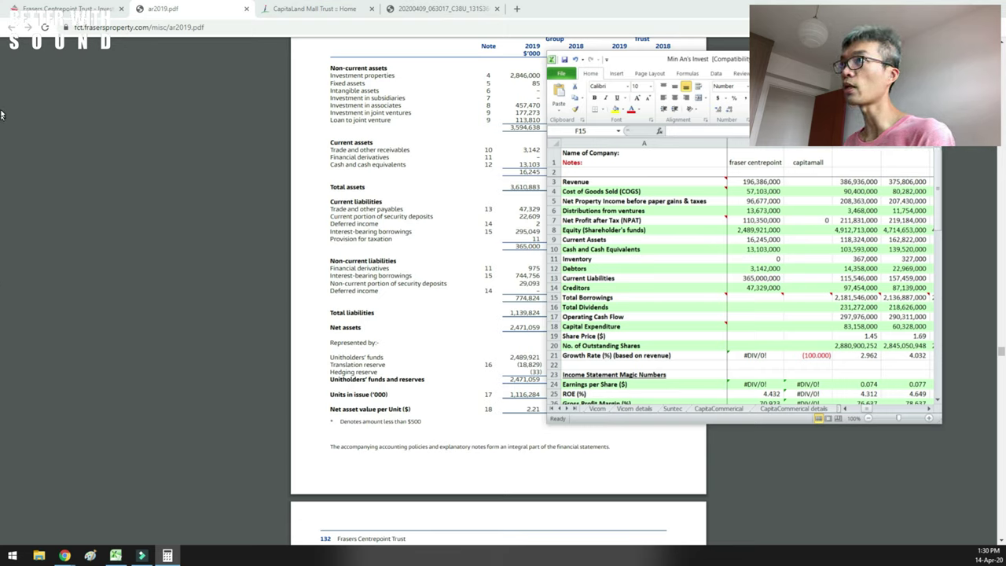
- Return to the spreadsheet and enter 1,091,507,000 as Total Borrowings for fraser centrepoint
{"action": "key", "text": "alt+Tab"}
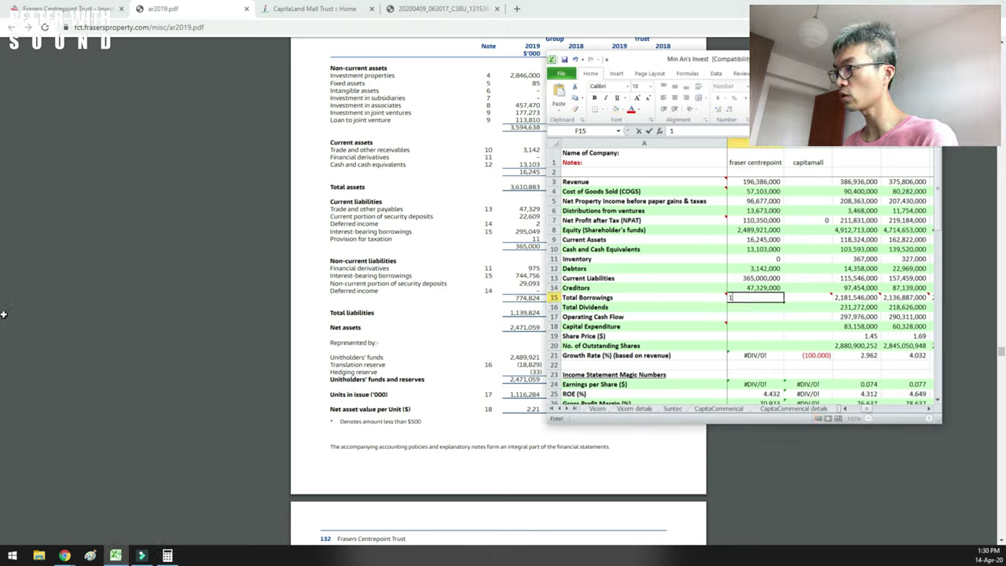
{"action": "type", "text": "1,091,507,000"}
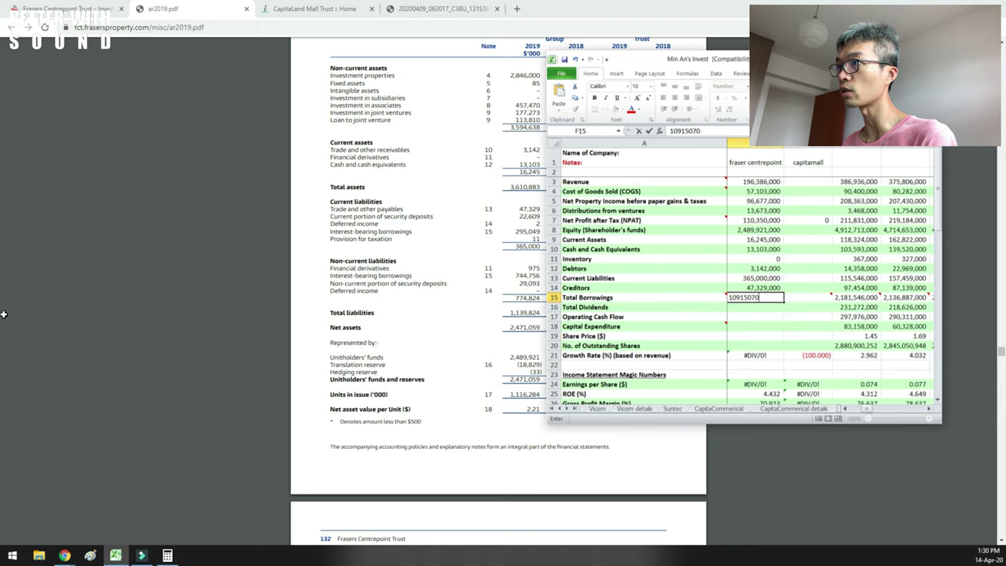
{"action": "key", "text": "Return"}
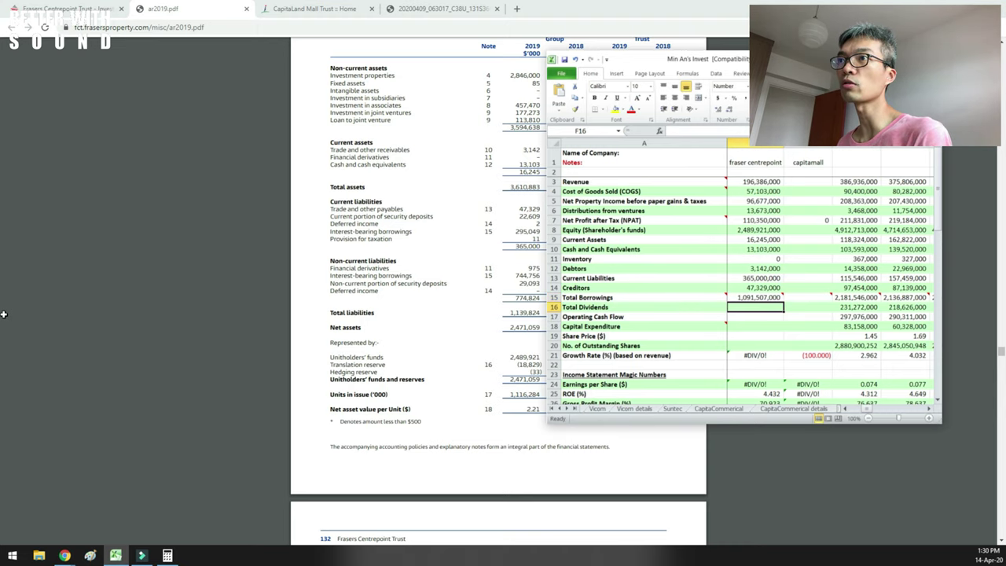
- Find the 2019 distributions to unitholders in the report's Consolidated Cash Flow Statement and enter 113,650,000 as Total Dividends for fraser centrepoint
{"action": "key", "text": "alt+Tab"}
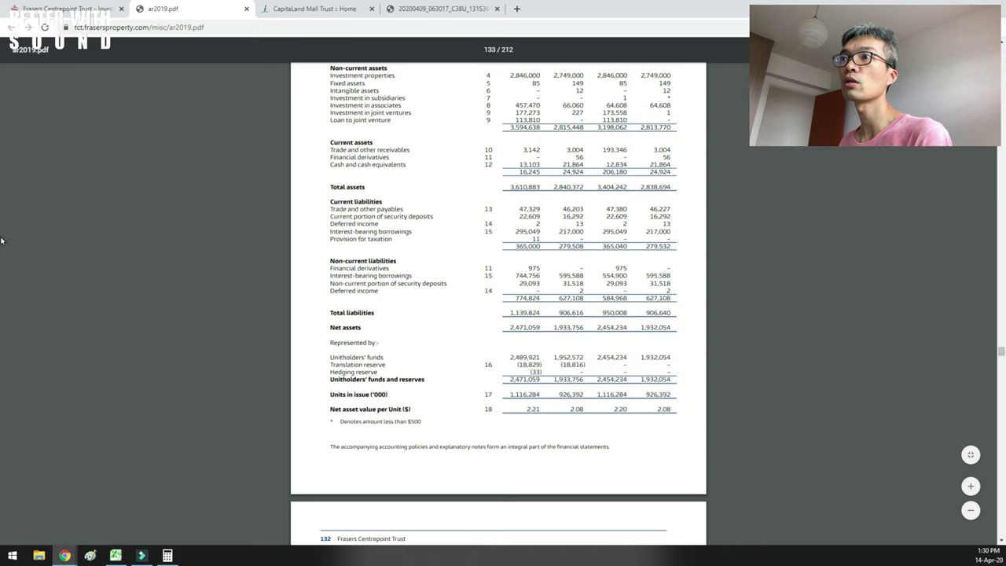
{"action": "scroll", "coordinate": [2, 241], "scroll_direction": "down", "scroll_amount": 12}
{"action": "scroll", "coordinate": [1, 346], "scroll_direction": "down", "scroll_amount": 12}
{"action": "scroll", "coordinate": [2, 346], "scroll_direction": "down", "scroll_amount": 10}
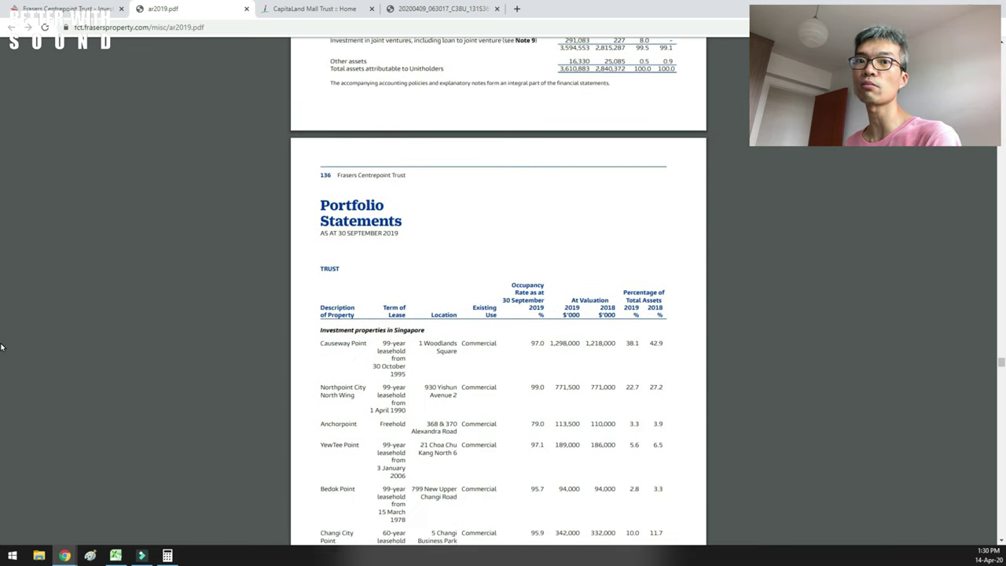
{"action": "scroll", "coordinate": [2, 346], "scroll_direction": "down", "scroll_amount": 10}
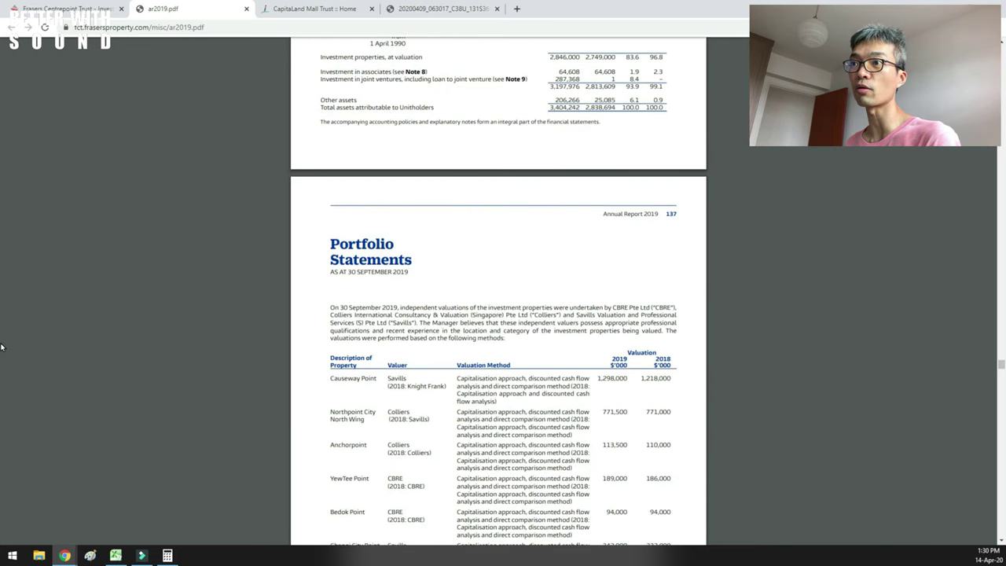
{"action": "scroll", "coordinate": [2, 347], "scroll_direction": "down", "scroll_amount": 5}
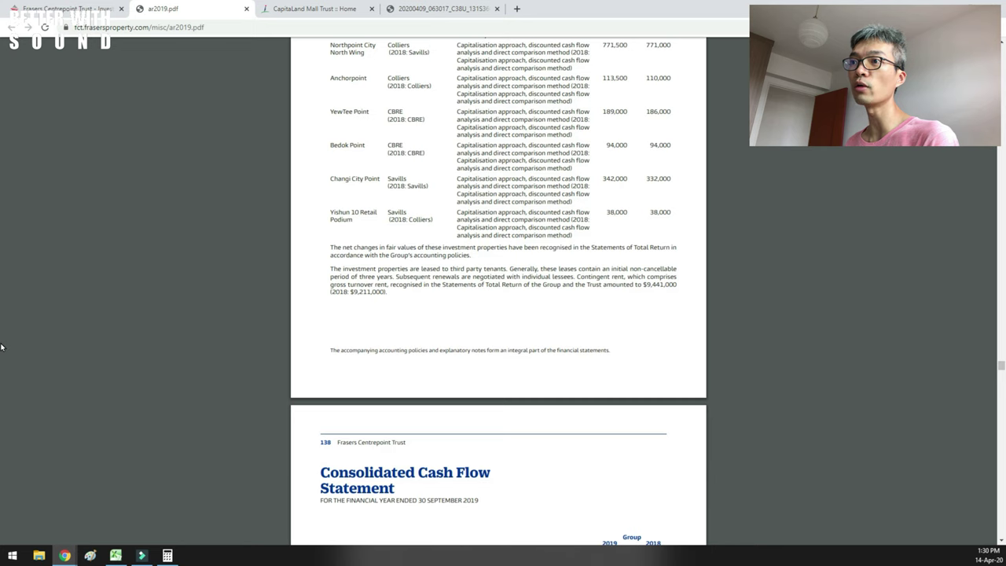
{"action": "scroll", "coordinate": [2, 347], "scroll_direction": "down", "scroll_amount": 5}
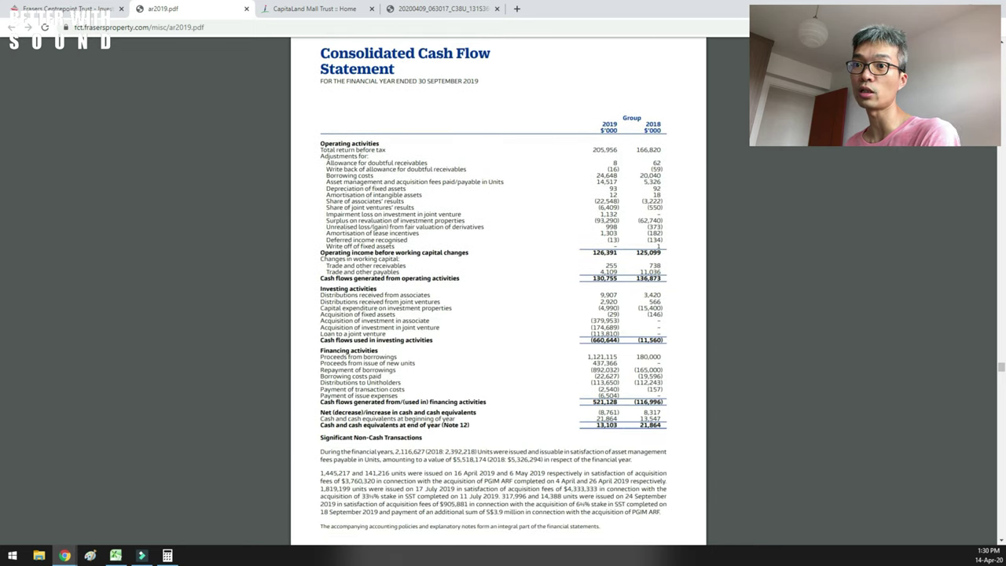
{"action": "left_click", "coordinate": [115, 556]}
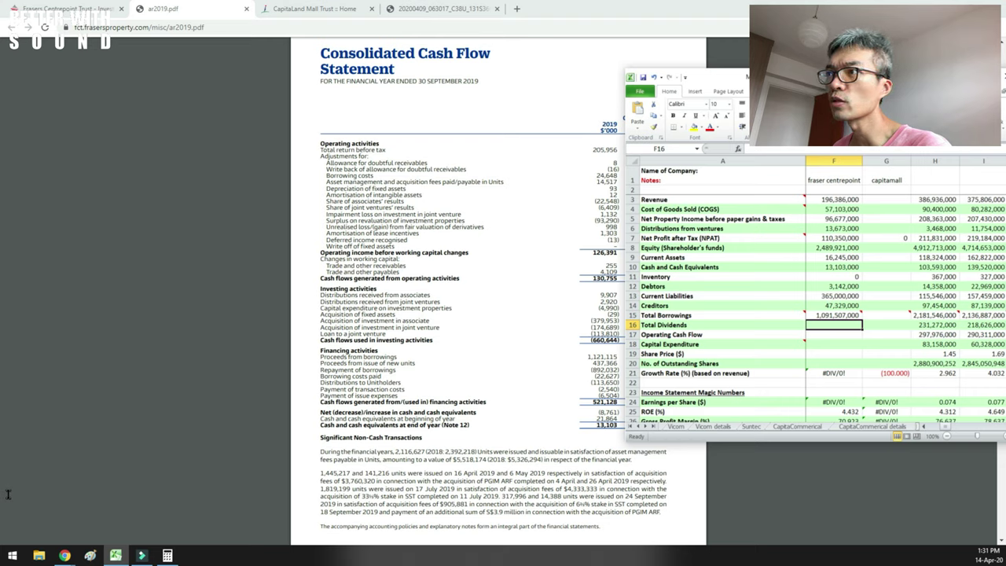
{"action": "type", "text": "113,650"}
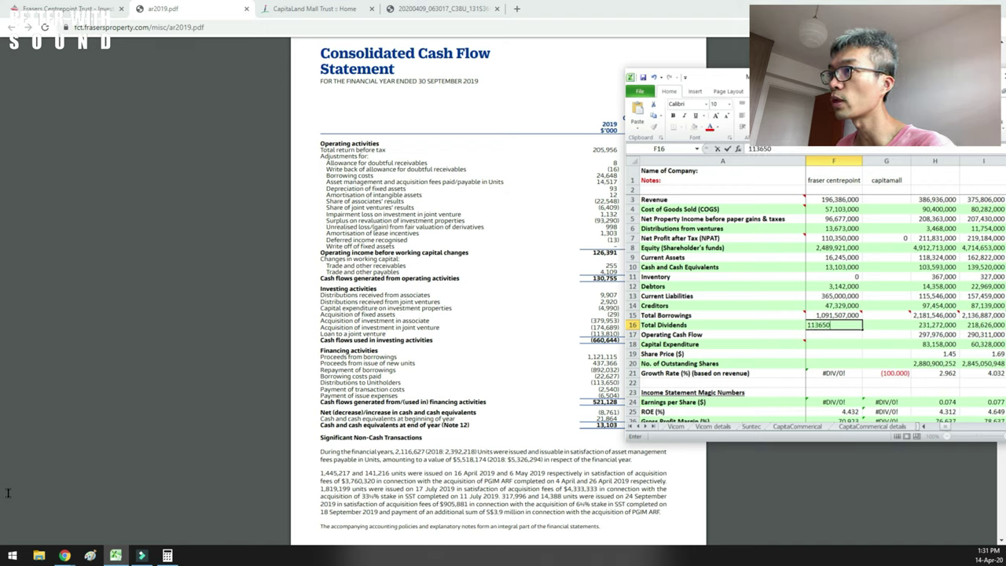
{"action": "type", "text": ",000"}
{"action": "key", "text": "Return"}
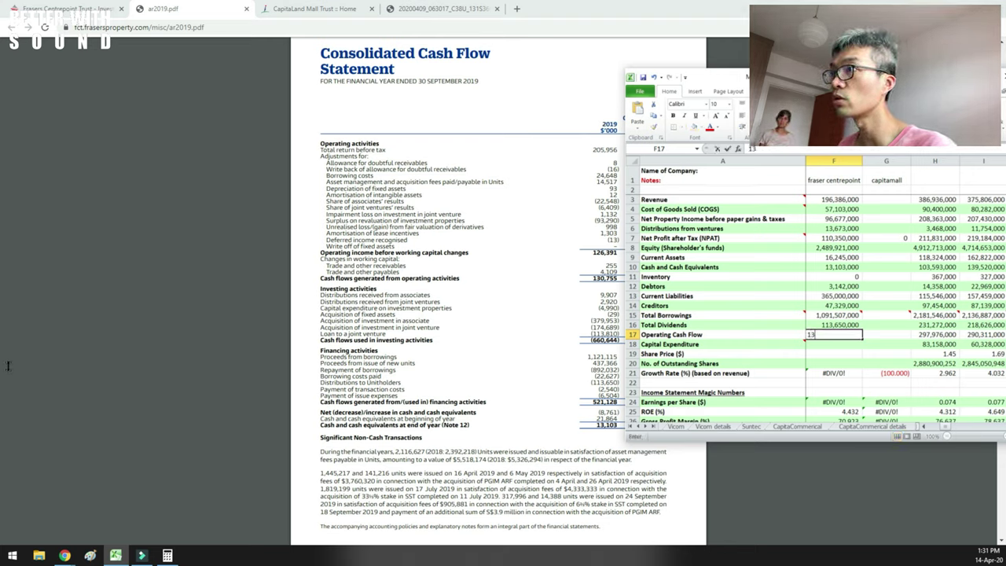
- Enter 130,755,000 as Operating Cash Flow and 5,019,000 as Capital Expenditure for fraser centrepoint
{"action": "type", "text": "130755"}
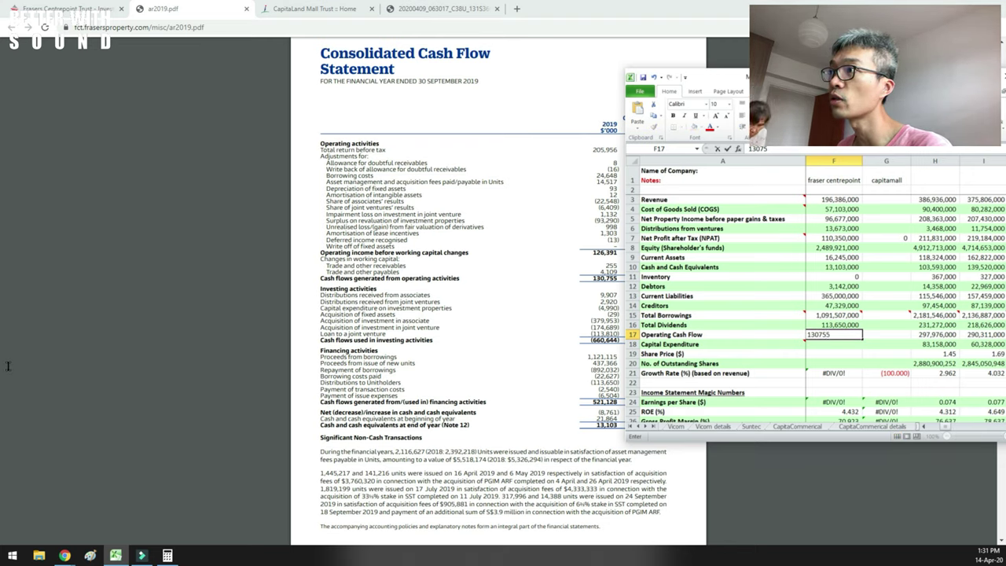
{"action": "key", "text": "Return"}
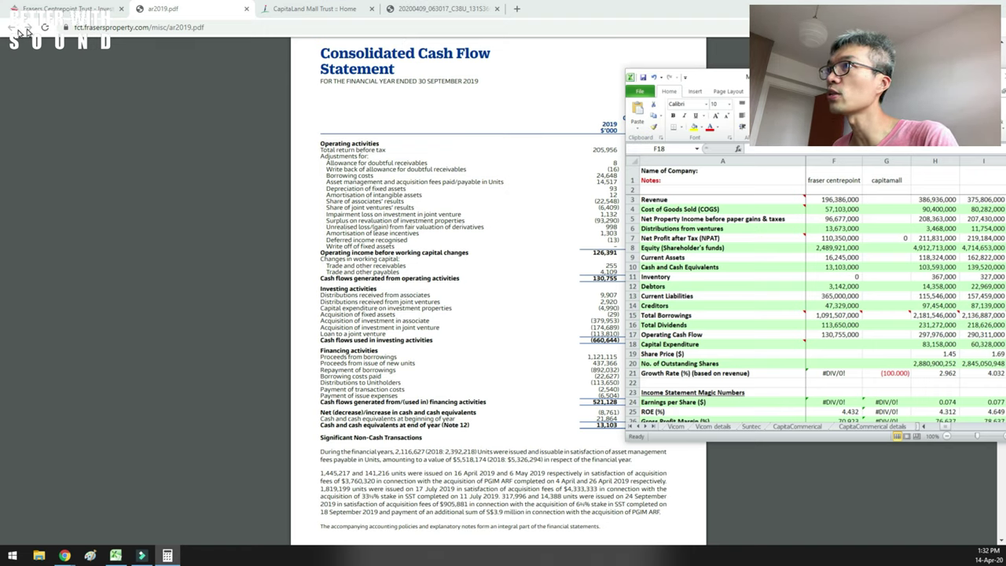
{"action": "type", "text": "5,0"}
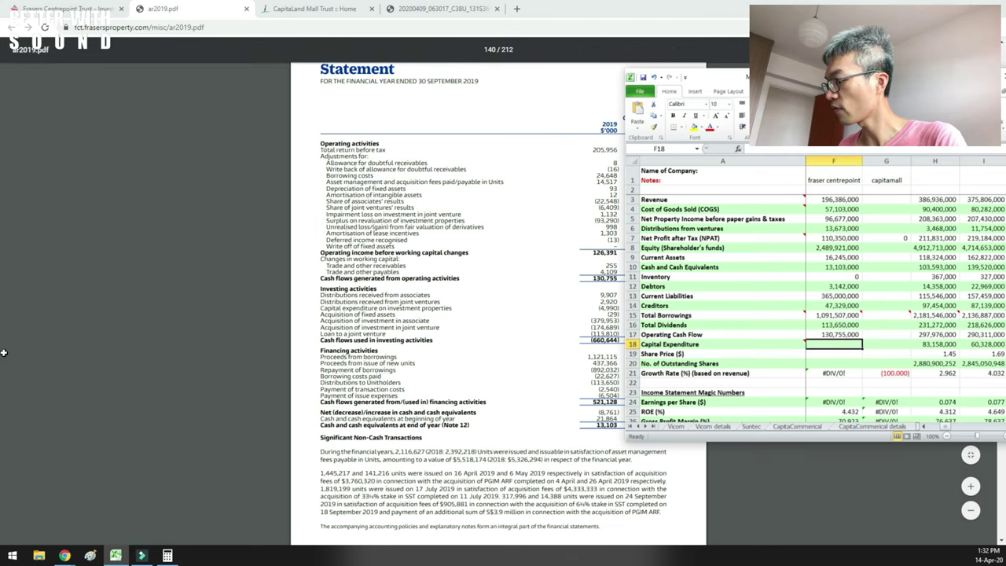
{"action": "type", "text": "19,000"}
{"action": "key", "text": "Return"}
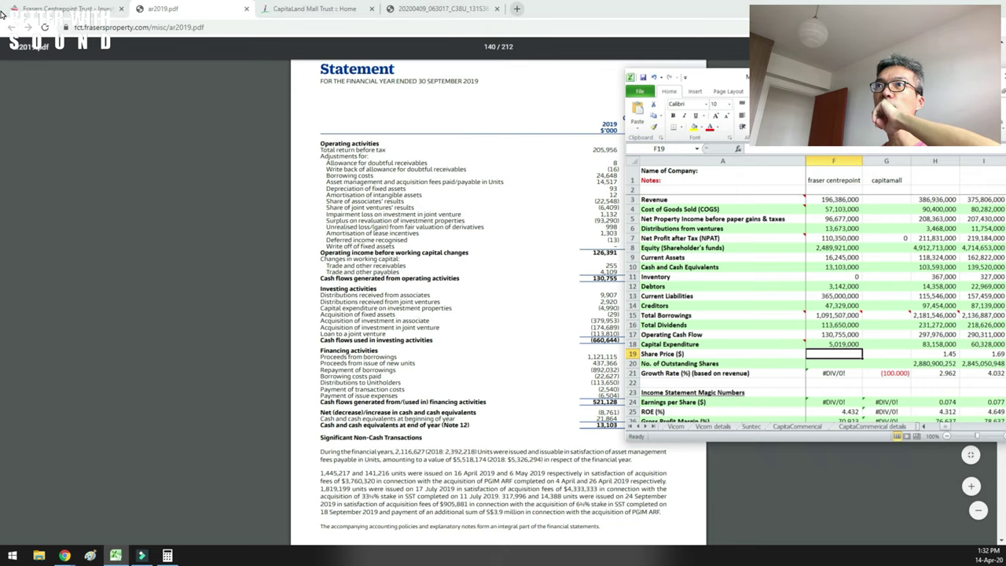
- Search the web for the fraser centrepoint trust share price in a new browser tab
{"action": "key", "text": "ctrl+t"}
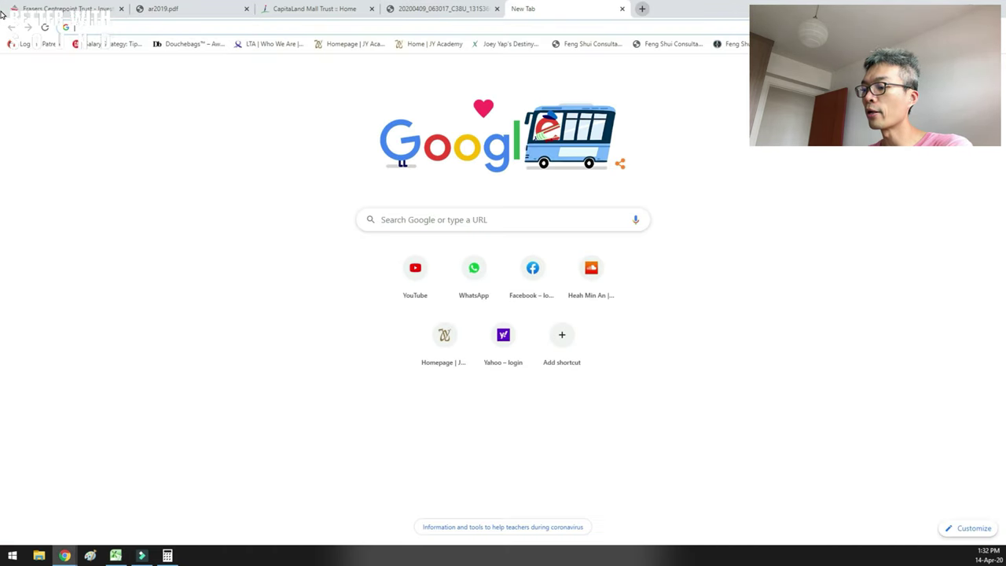
{"action": "type", "text": "fras"}
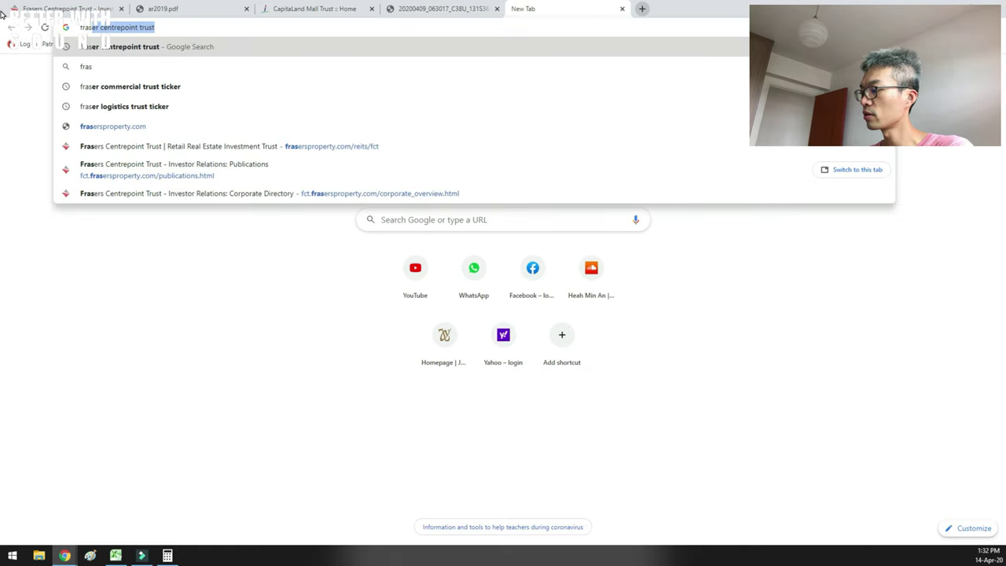
{"action": "key", "text": "Right"}
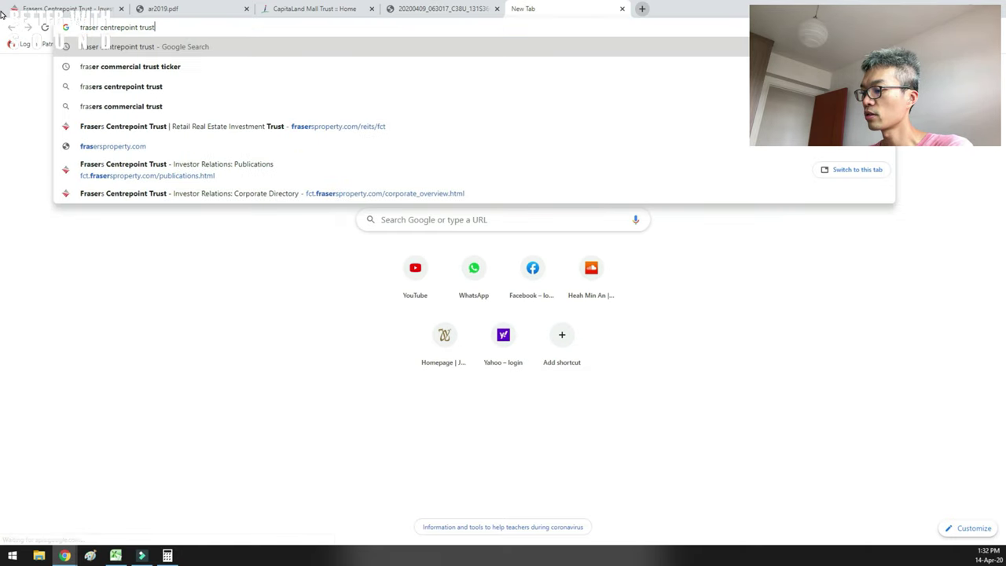
{"action": "type", "text": "sharep"}
{"action": "key", "text": "BackSpace"}
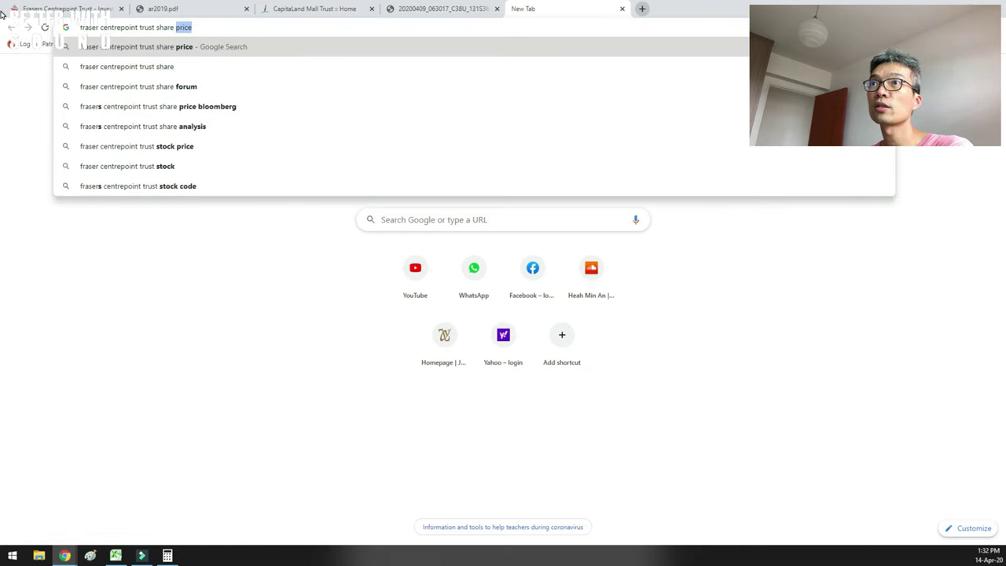
{"action": "key", "text": "Return"}
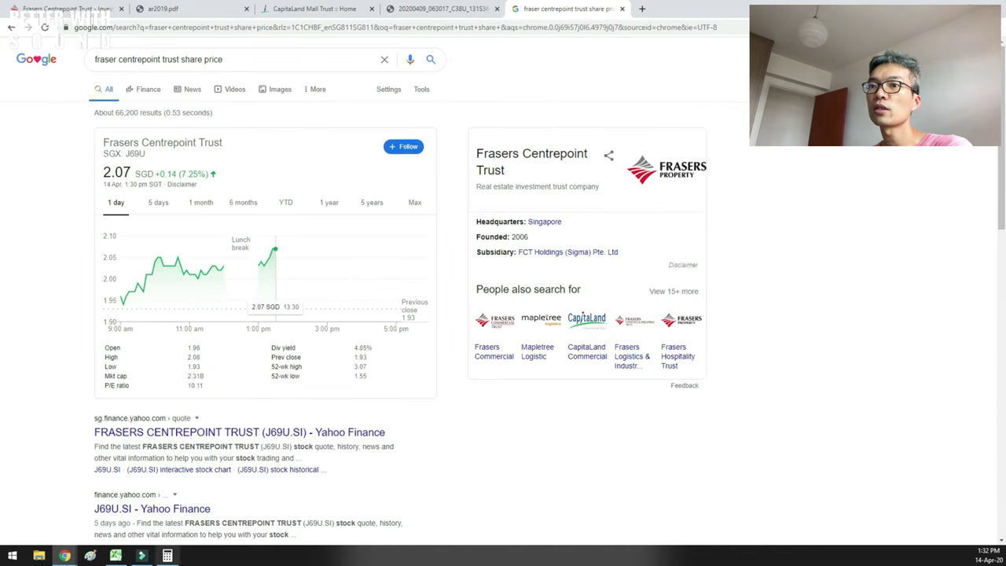
- Return to the spreadsheet and enter 2.07 as Share Price for fraser centrepoint
{"action": "left_click", "coordinate": [115, 555]}
{"action": "type", "text": "2.07"}
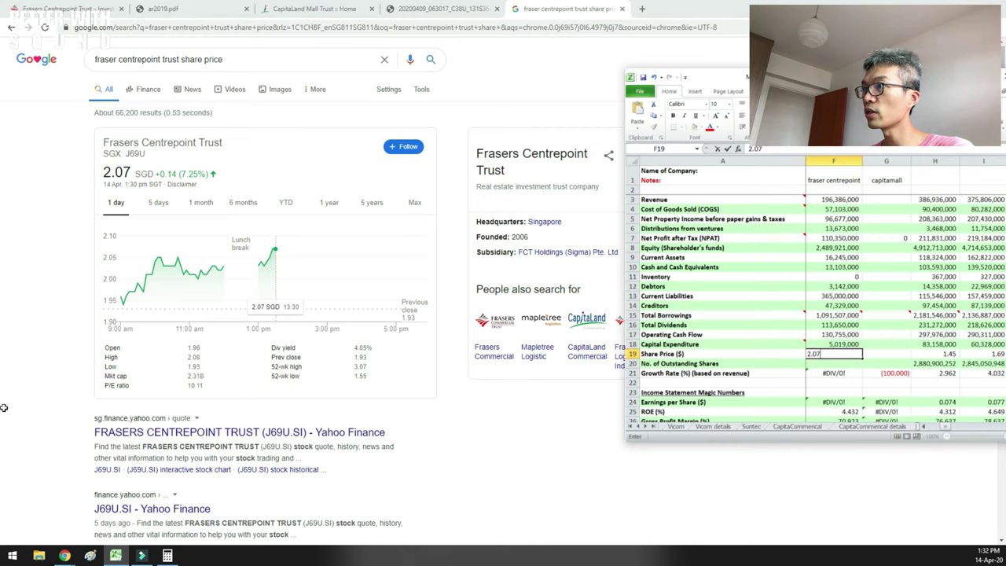
{"action": "key", "text": "Return"}
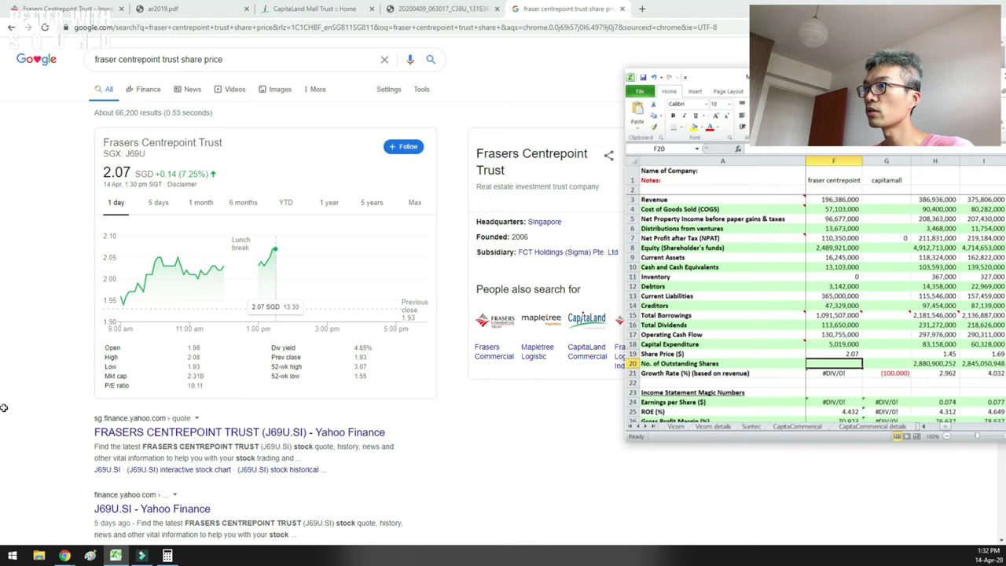
- Switch to the ar2019.pdf report in the browser and find the total number of units in the Statistics of Unitholdings near its end
{"action": "left_click", "coordinate": [3, 30]}
{"action": "key", "text": "ctrl+2"}
{"action": "scroll", "coordinate": [3, 314], "scroll_direction": "down", "scroll_amount": 6}
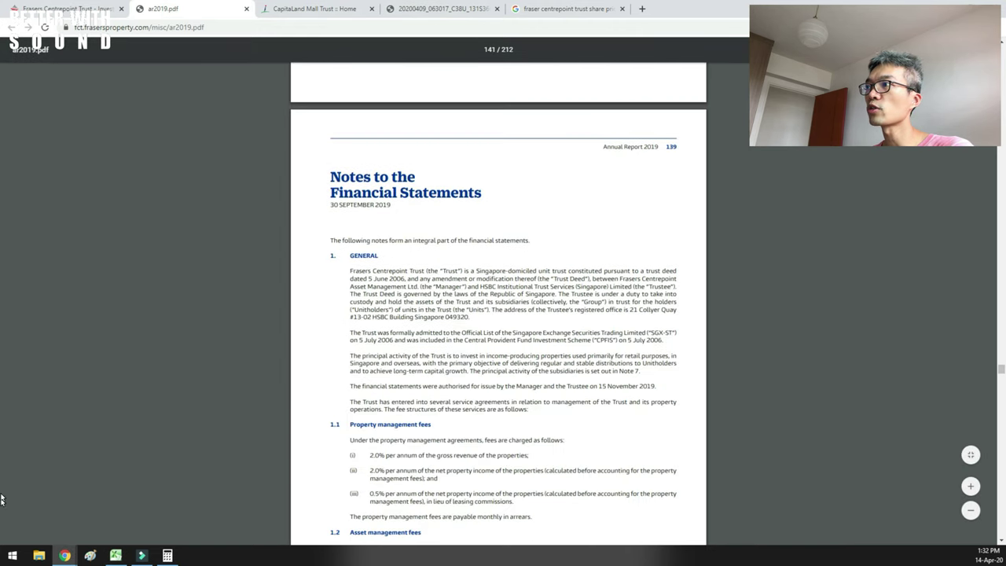
{"action": "key", "text": "End"}
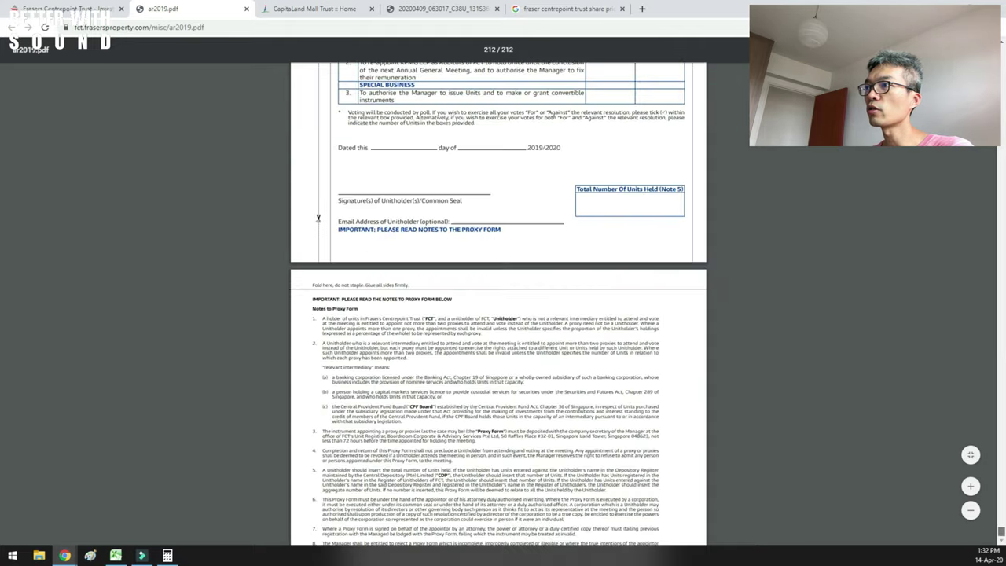
{"action": "scroll", "coordinate": [2, 488], "scroll_direction": "up", "scroll_amount": 10}
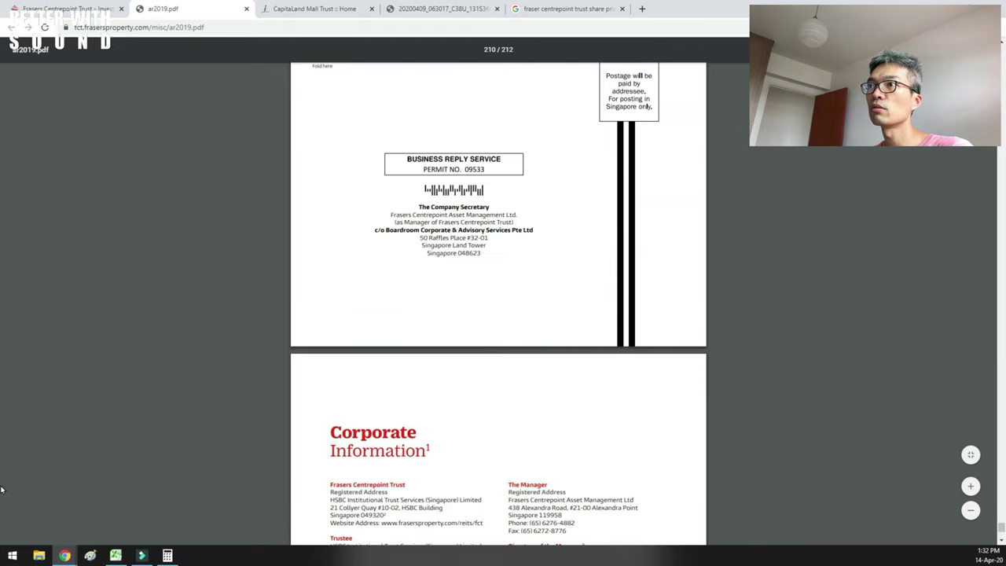
{"action": "scroll", "coordinate": [2, 488], "scroll_direction": "up", "scroll_amount": 10}
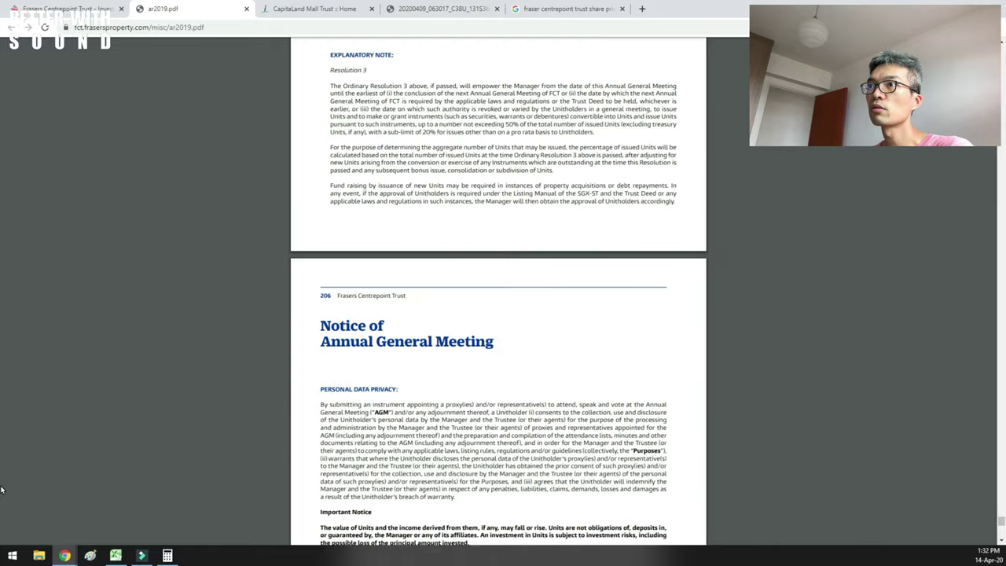
{"action": "scroll", "coordinate": [2, 488], "scroll_direction": "up", "scroll_amount": 10}
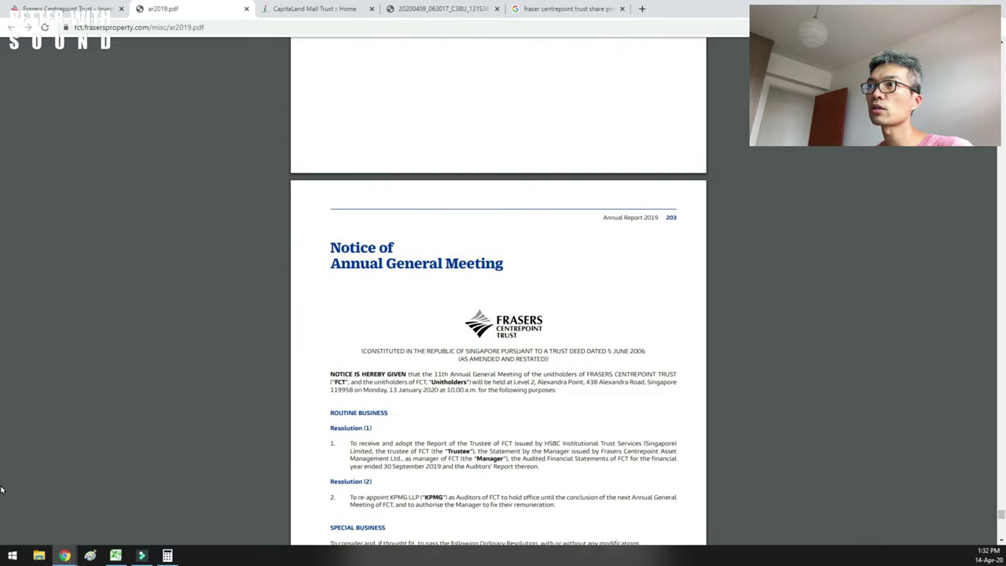
{"action": "scroll", "coordinate": [2, 488], "scroll_direction": "up", "scroll_amount": 8}
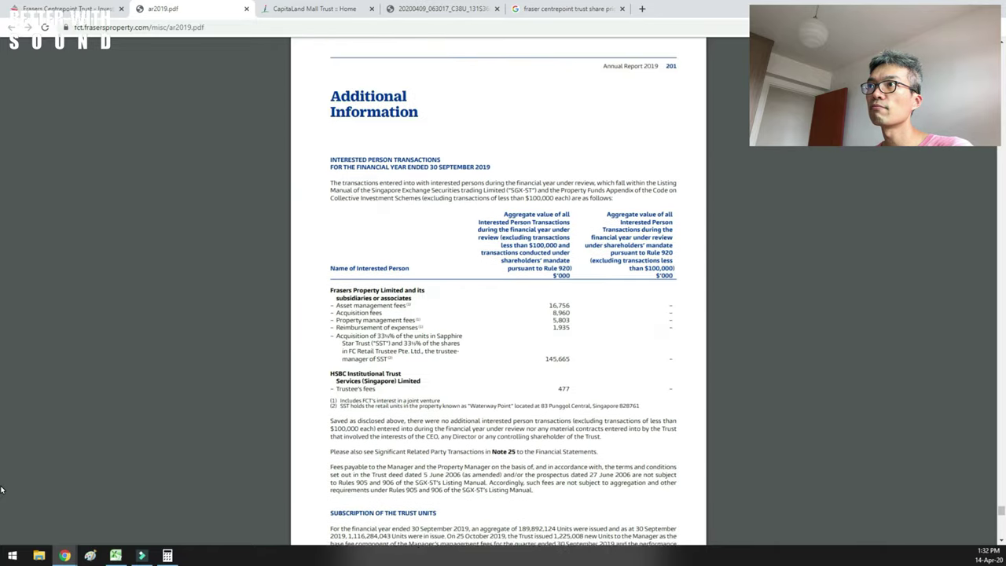
{"action": "scroll", "coordinate": [2, 489], "scroll_direction": "up", "scroll_amount": 7}
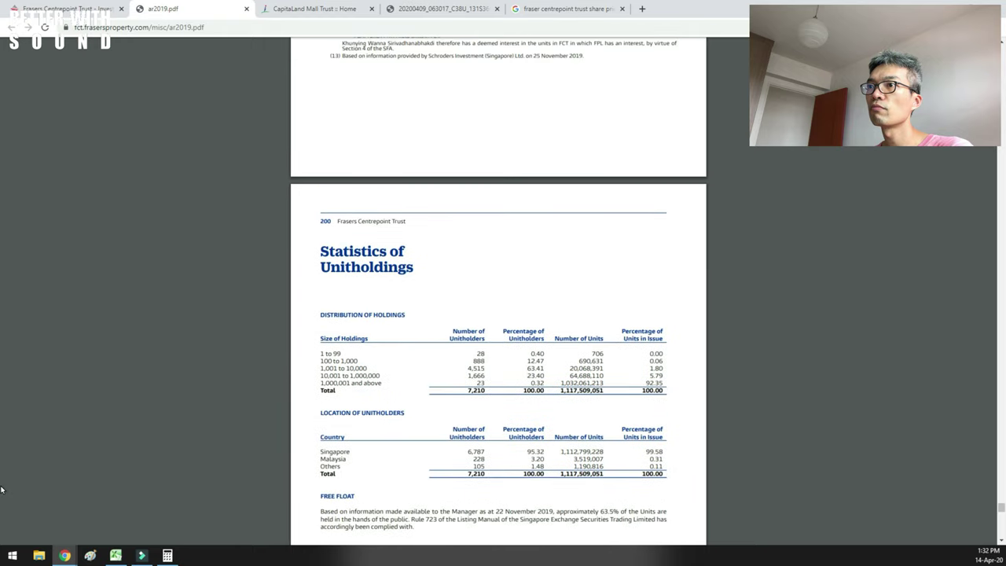
{"action": "scroll", "coordinate": [3, 488], "scroll_direction": "down", "scroll_amount": 1}
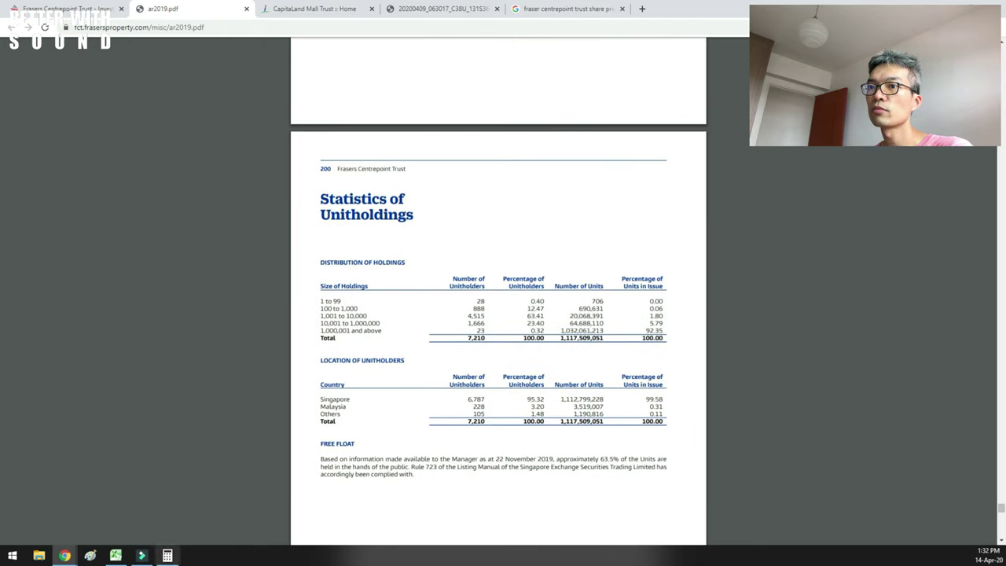
- Return to the spreadsheet, enter 1,117,509,051 as No. of Outstanding Shares for fraser centrepoint and review the ratios below
{"action": "left_click", "coordinate": [115, 555]}
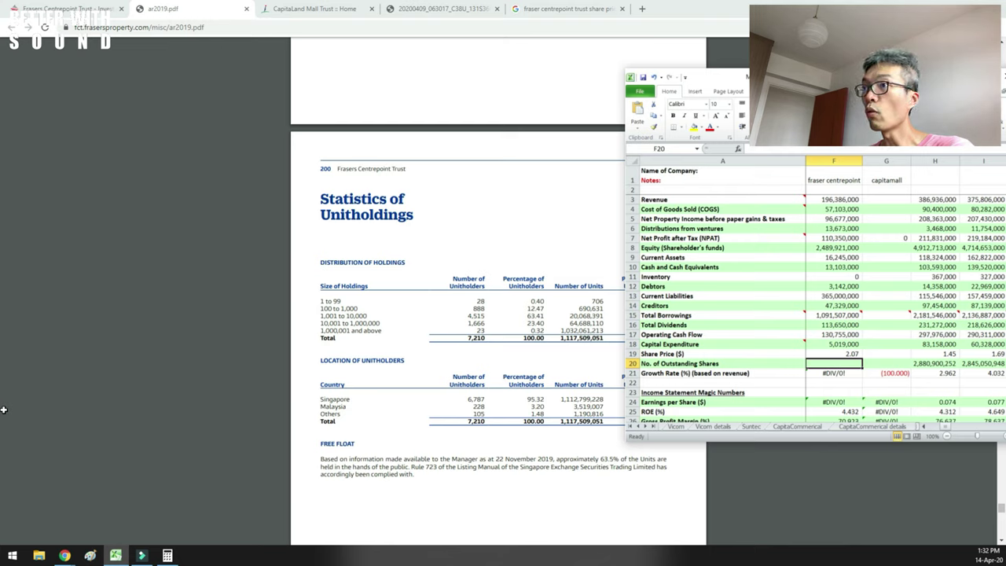
{"action": "type", "text": "1,117,"}
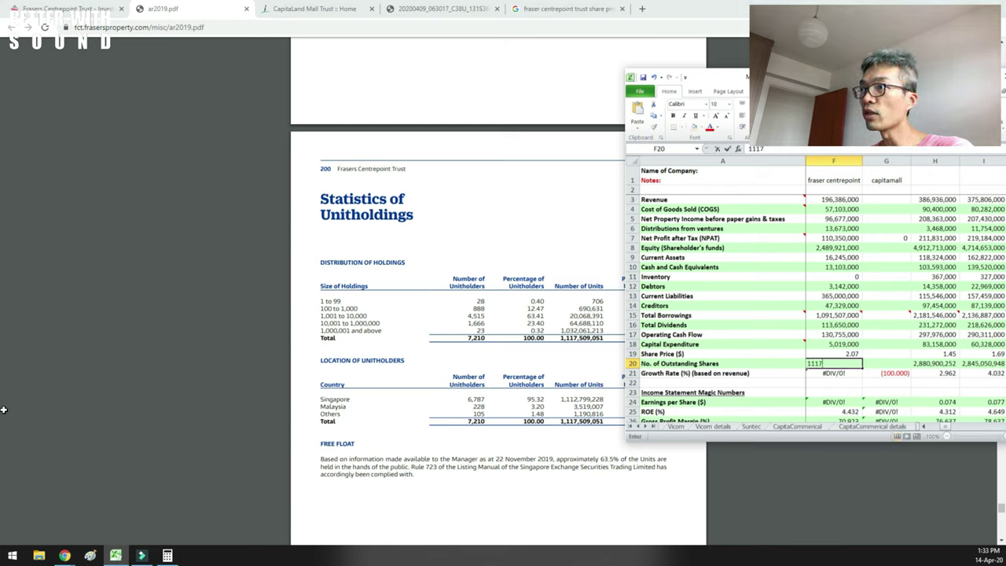
{"action": "type", "text": "509,"}
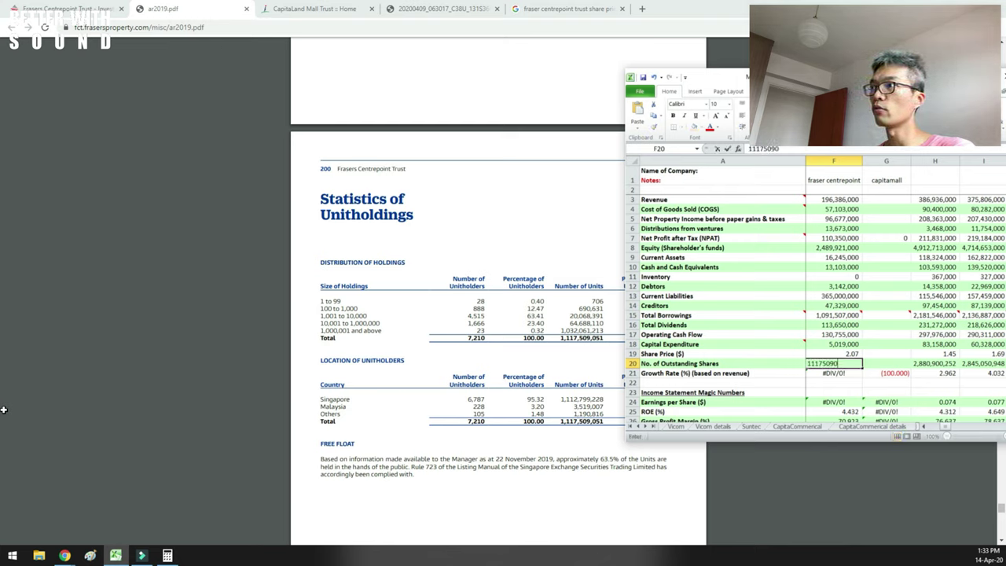
{"action": "type", "text": "051"}
{"action": "key", "text": "Return"}
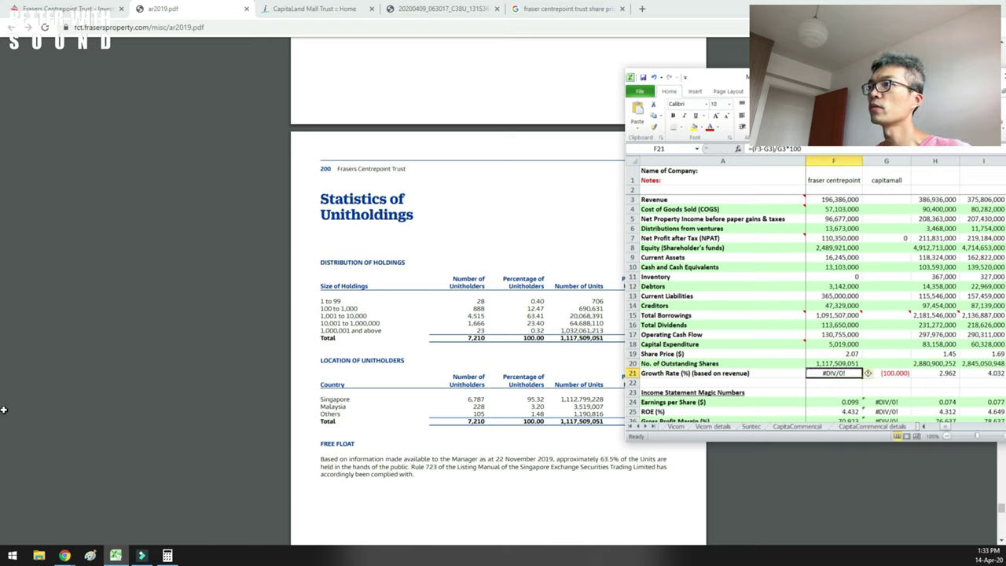
{"action": "scroll", "coordinate": [817, 306], "scroll_direction": "down", "scroll_amount": 2}
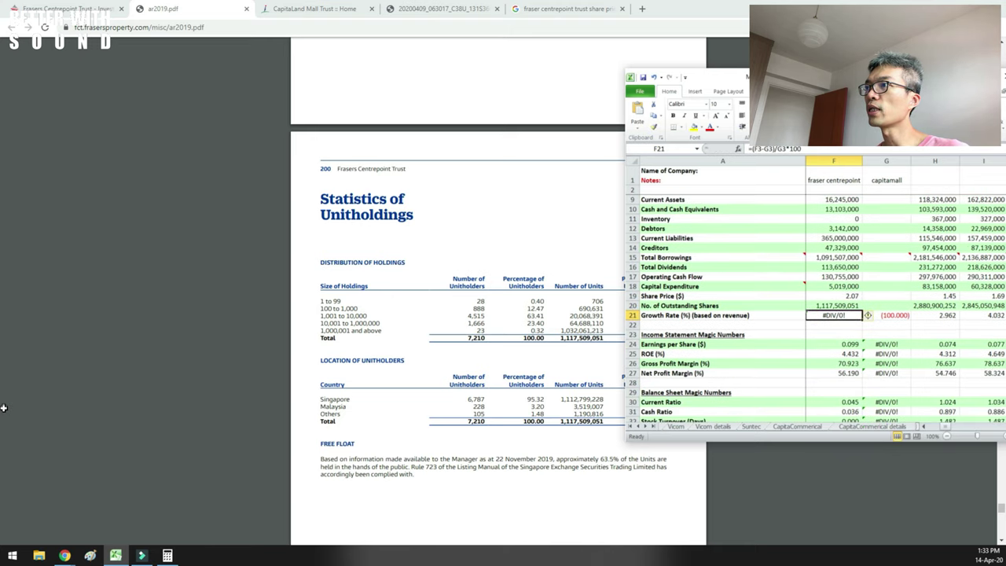
{"action": "scroll", "coordinate": [817, 306], "scroll_direction": "down", "scroll_amount": 1}
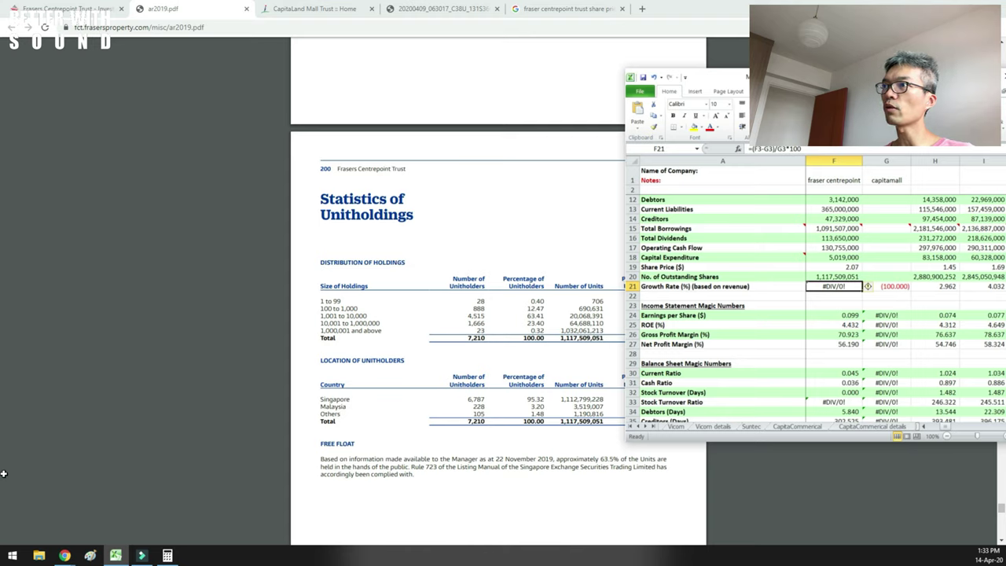
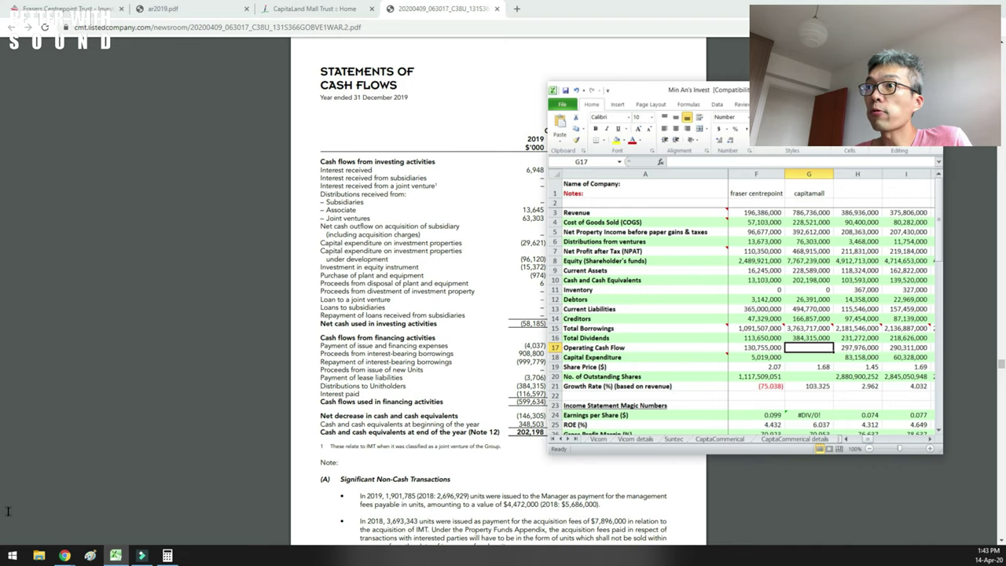
- Find the Group's 2019 net cash from operating activities in the CapitaLand Mall Trust report and enter 511,514,000 as Operating Cash Flow for capitamall
{"action": "left_click", "coordinate": [2, 468]}
{"action": "scroll", "coordinate": [1, 448], "scroll_direction": "up", "scroll_amount": 6}
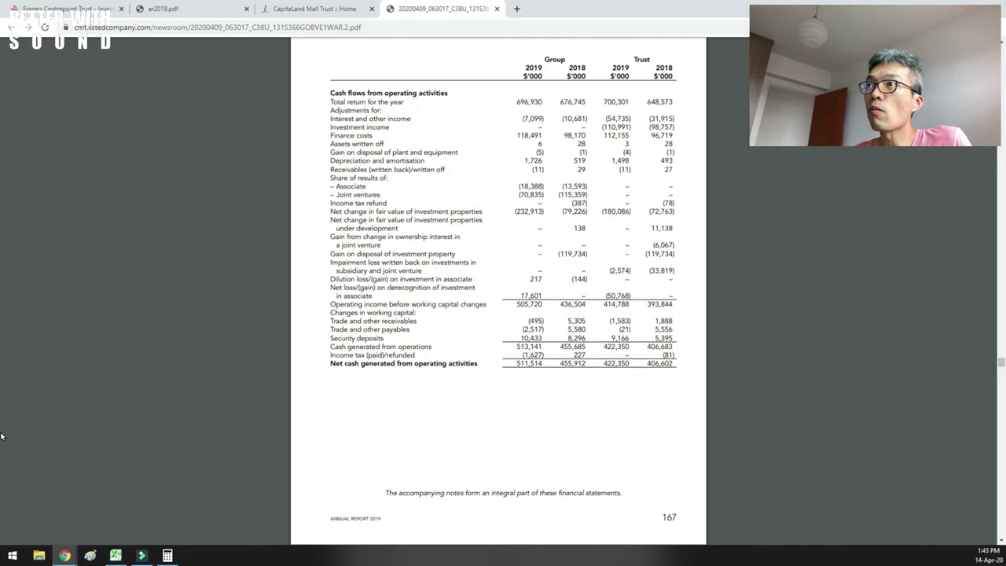
{"action": "scroll", "coordinate": [1, 440], "scroll_direction": "up", "scroll_amount": 2}
{"action": "scroll", "coordinate": [2, 451], "scroll_direction": "down", "scroll_amount": 3}
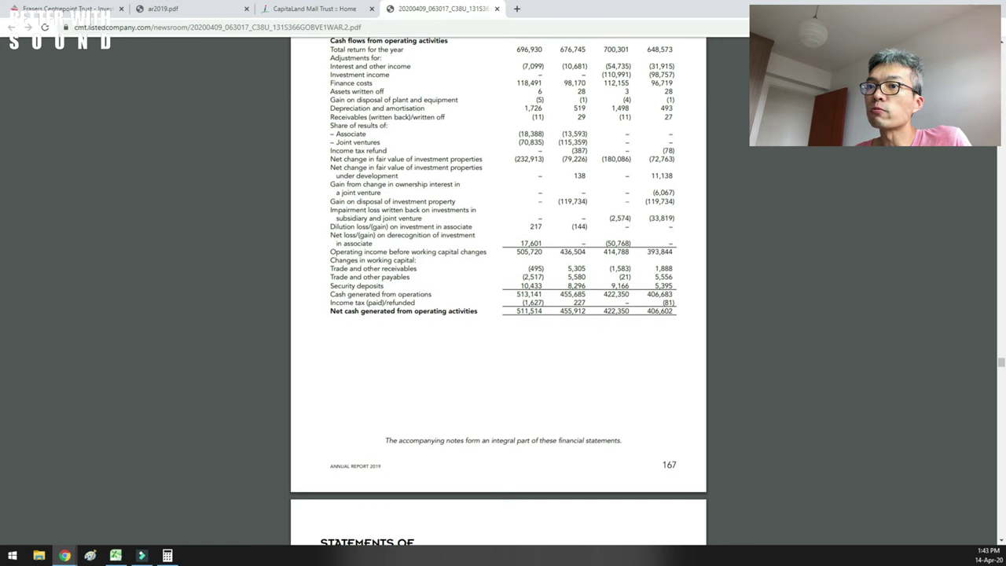
{"action": "left_click", "coordinate": [168, 555]}
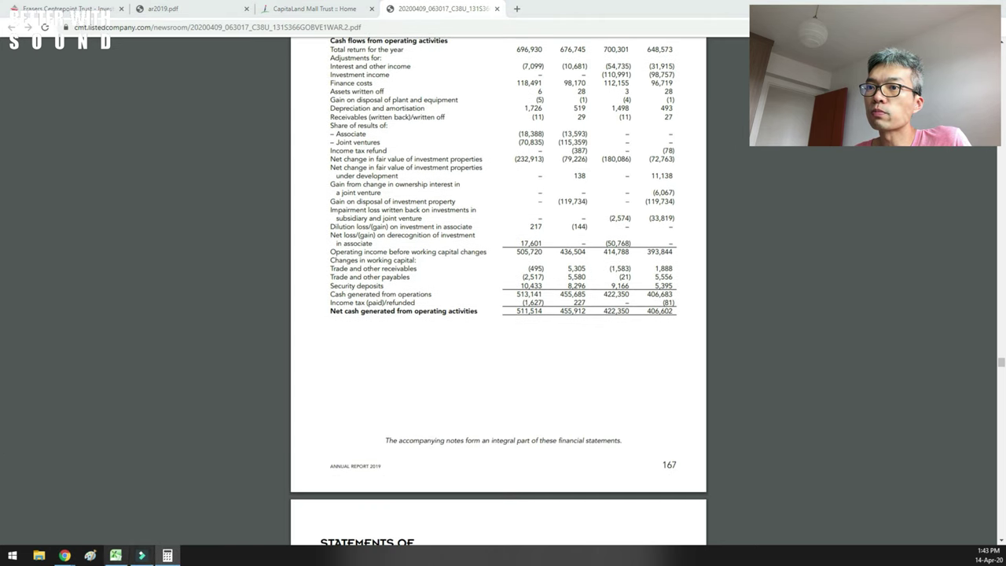
{"action": "left_click", "coordinate": [116, 555]}
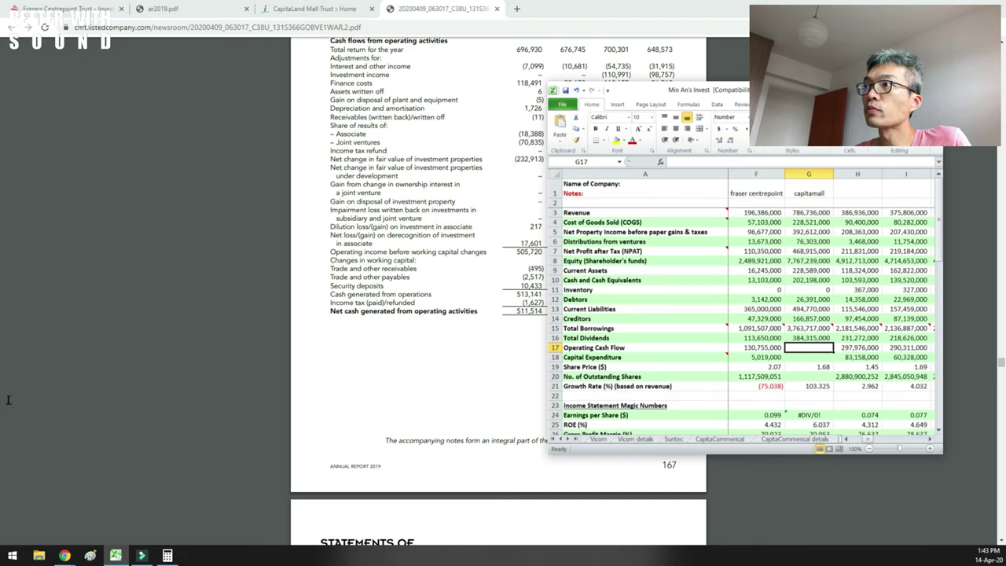
{"action": "type", "text": "5"}
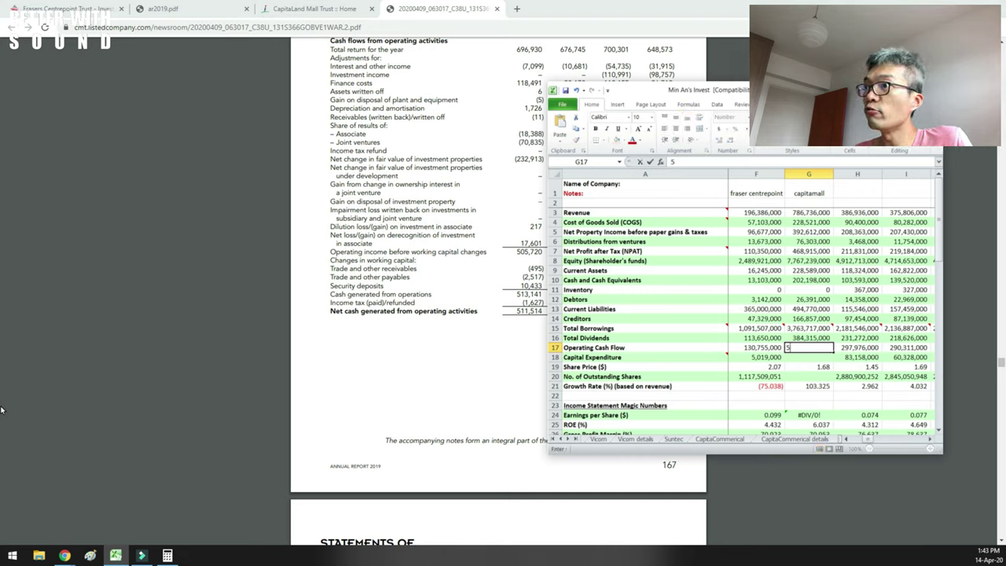
{"action": "type", "text": "115140"}
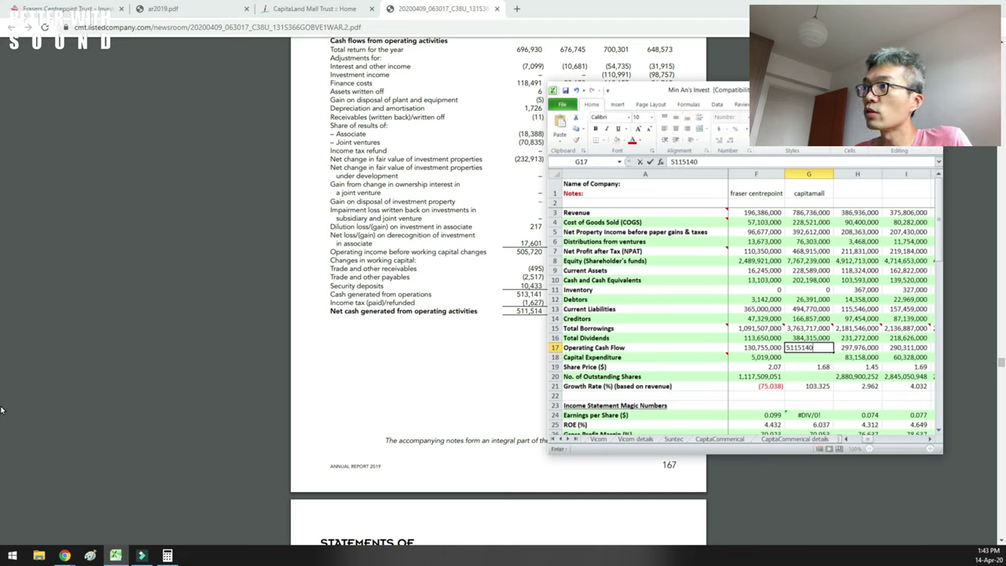
{"action": "type", "text": "000"}
{"action": "key", "text": "Return"}
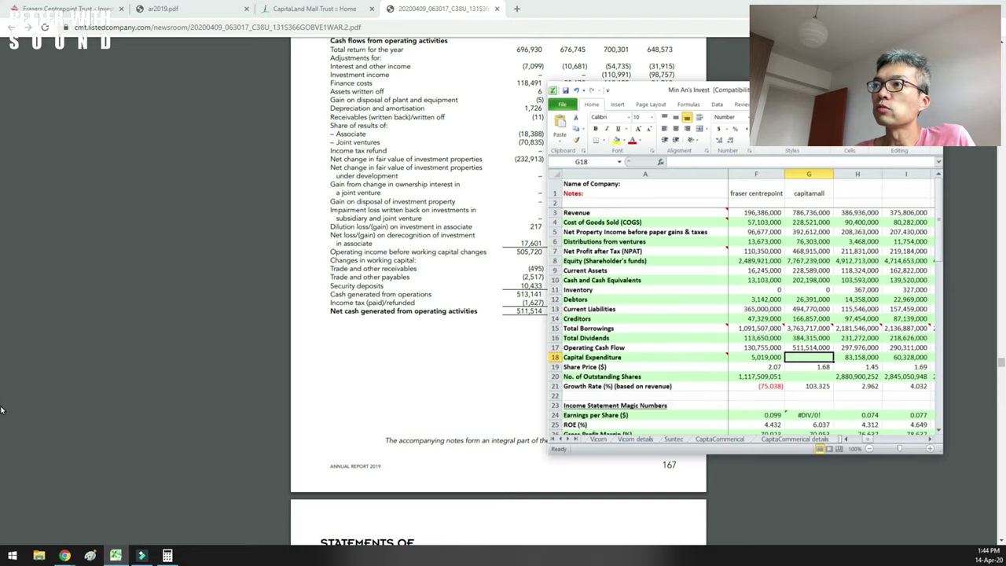
- Check the Group's 2019 capital expenditure items in the report's investing cash flows and enter 126,715,000 as Capital Expenditure for capitamall
{"action": "left_click", "coordinate": [2, 408]}
{"action": "scroll", "coordinate": [1, 412], "scroll_direction": "down", "scroll_amount": 5}
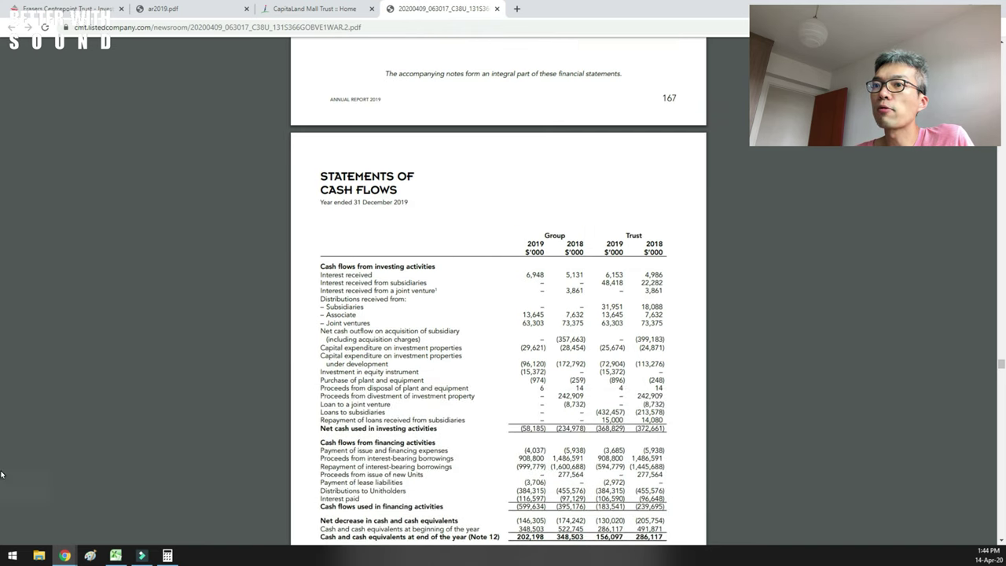
{"action": "key", "text": "alt+Tab"}
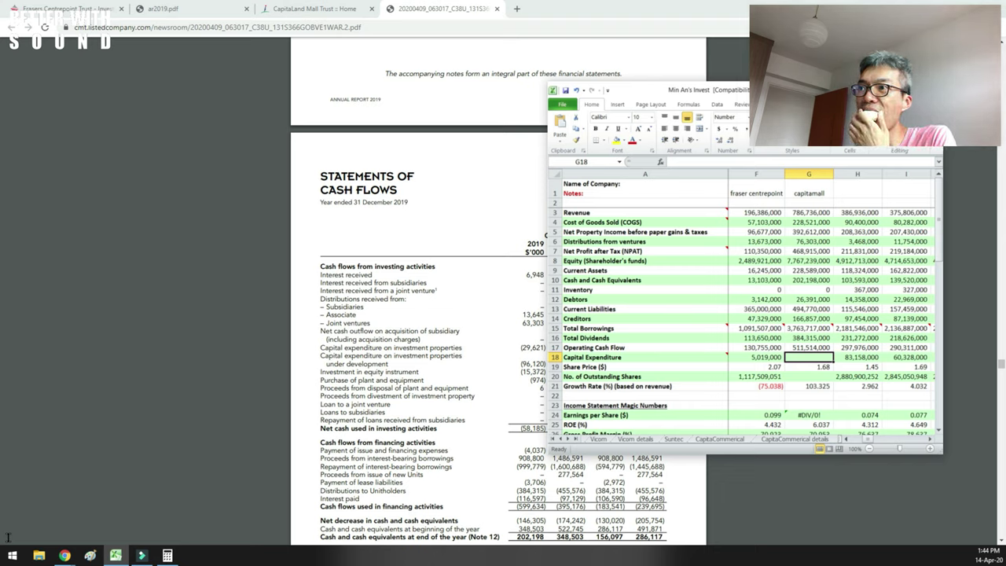
{"action": "key", "text": "alt+Tab"}
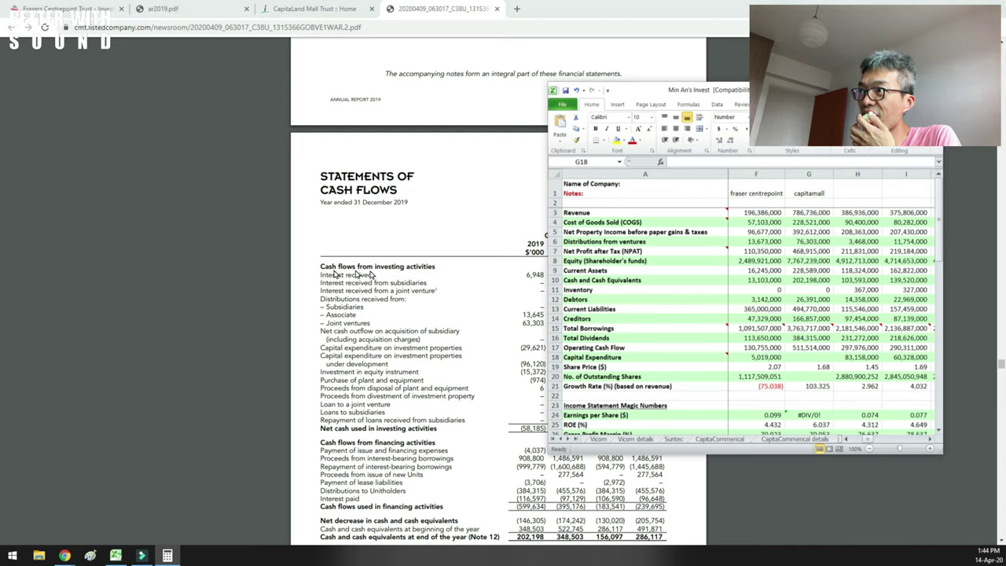
{"action": "key", "text": "alt+Tab"}
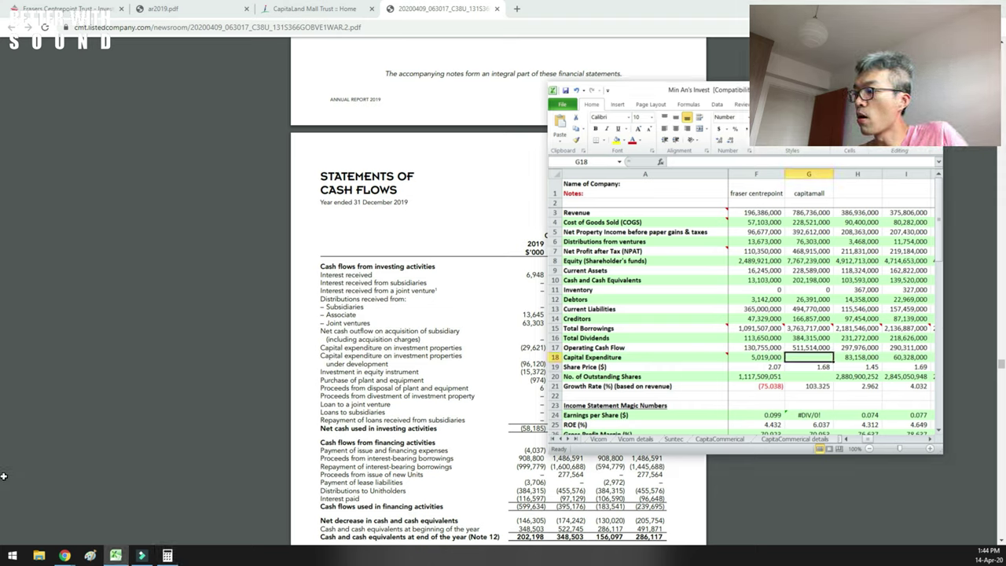
{"action": "type", "text": "126,"}
{"action": "type", "text": "71"}
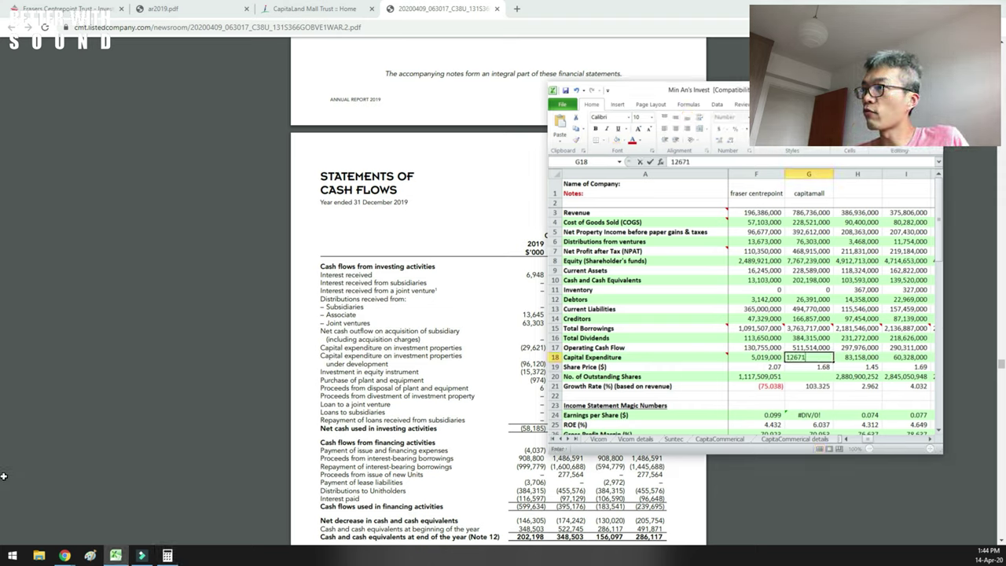
{"action": "type", "text": "5,000"}
{"action": "key", "text": "Return"}
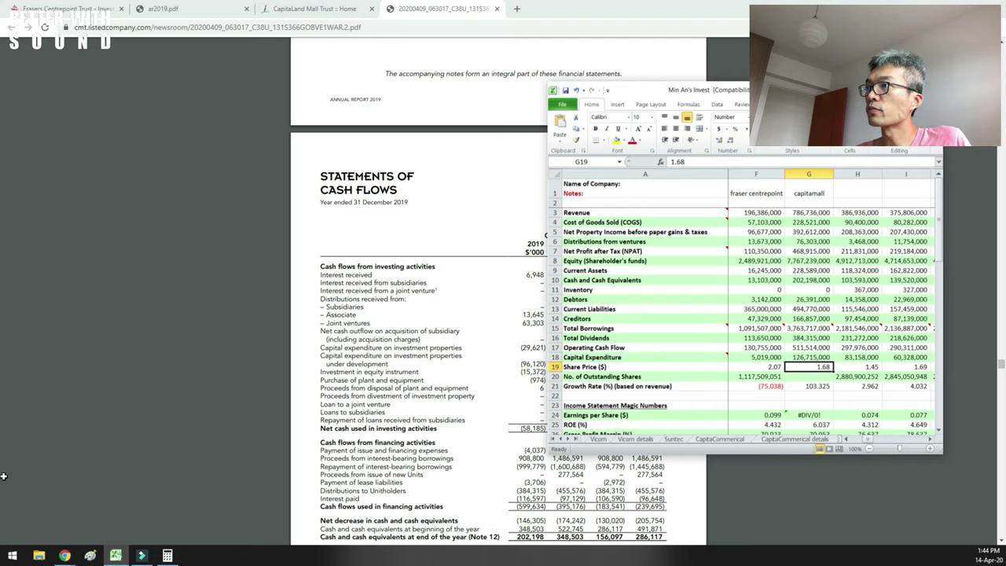
- Find the total number of issued units in the Statistics of Unitholders near the end of the CapitaLand Mall Trust report
{"action": "key", "text": "Return"}
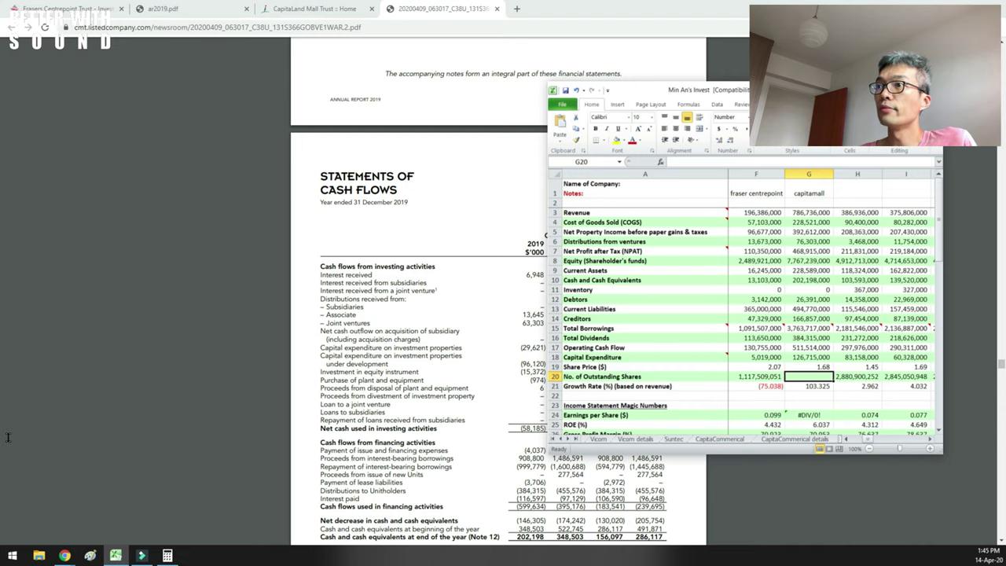
{"action": "left_click", "coordinate": [8, 437]}
{"action": "scroll", "coordinate": [4, 464], "scroll_direction": "down", "scroll_amount": 10}
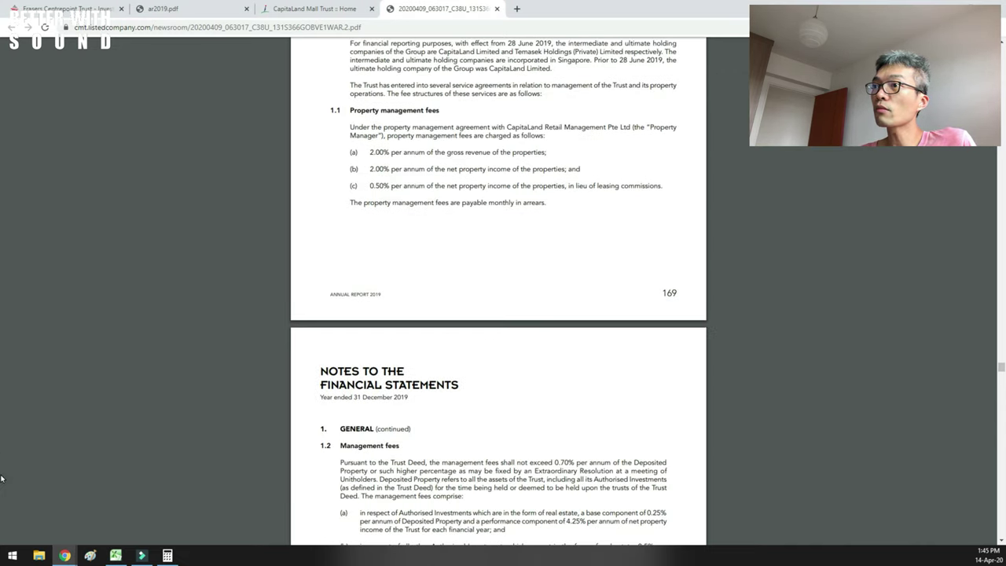
{"action": "scroll", "coordinate": [3, 465], "scroll_direction": "down", "scroll_amount": 5}
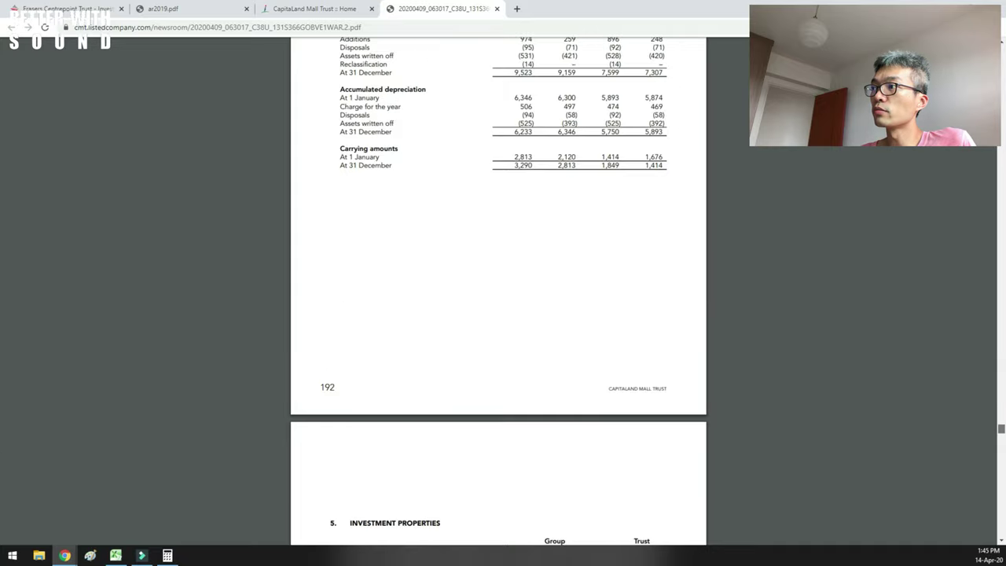
{"action": "key", "text": "End"}
{"action": "scroll", "coordinate": [3, 517], "scroll_direction": "up", "scroll_amount": 5}
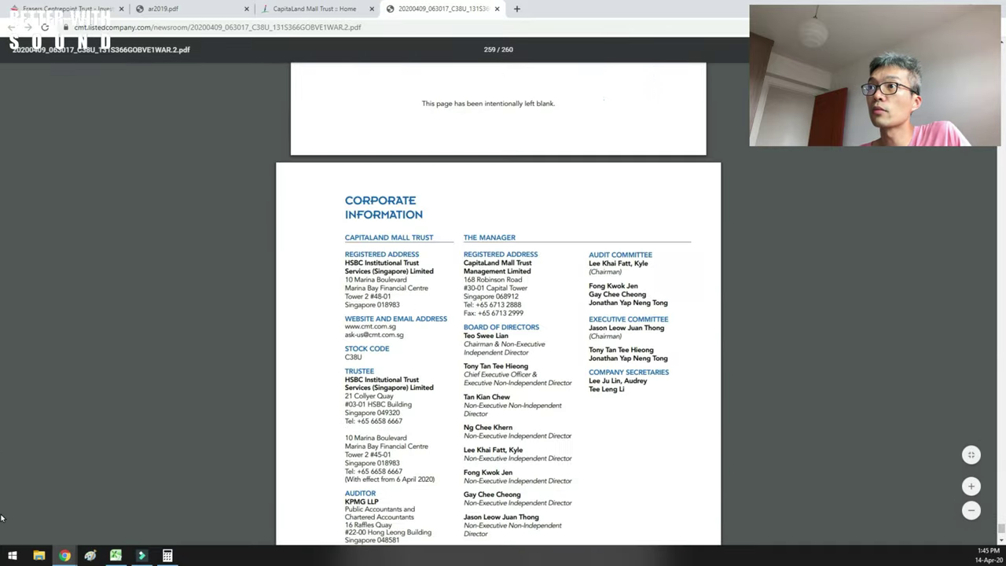
{"action": "scroll", "coordinate": [3, 517], "scroll_direction": "up", "scroll_amount": 10}
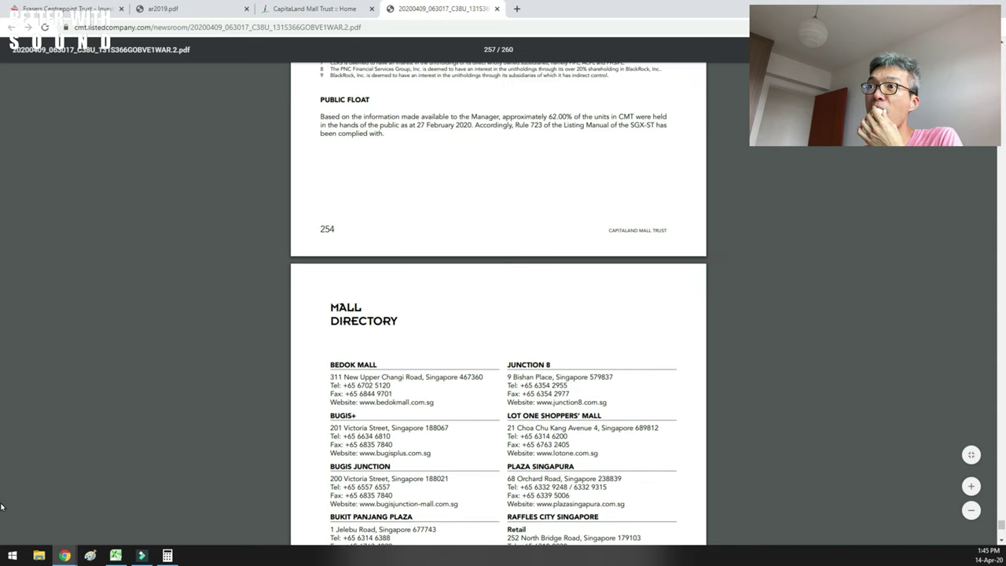
{"action": "scroll", "coordinate": [2, 507], "scroll_direction": "up", "scroll_amount": 10}
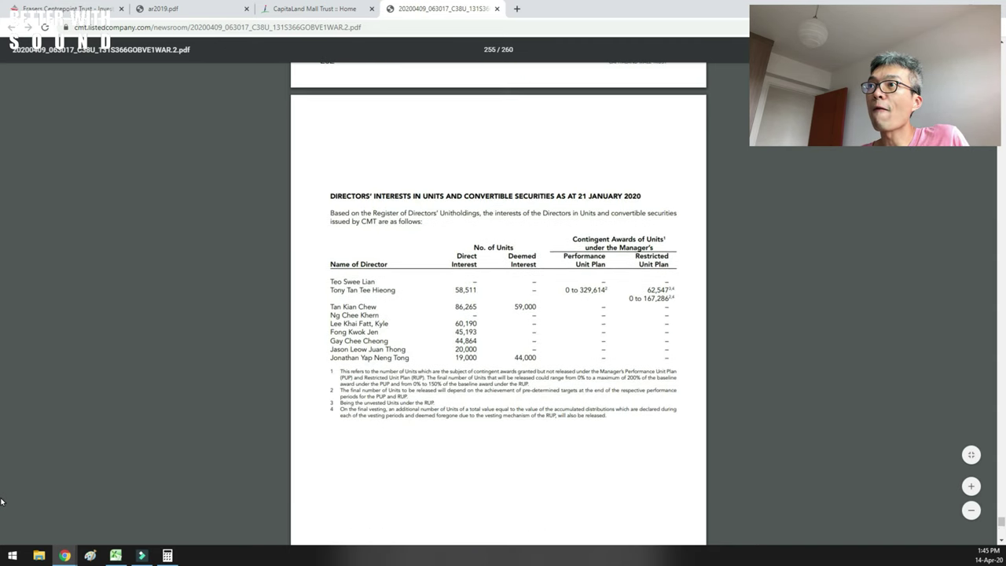
{"action": "scroll", "coordinate": [2, 500], "scroll_direction": "up", "scroll_amount": 8}
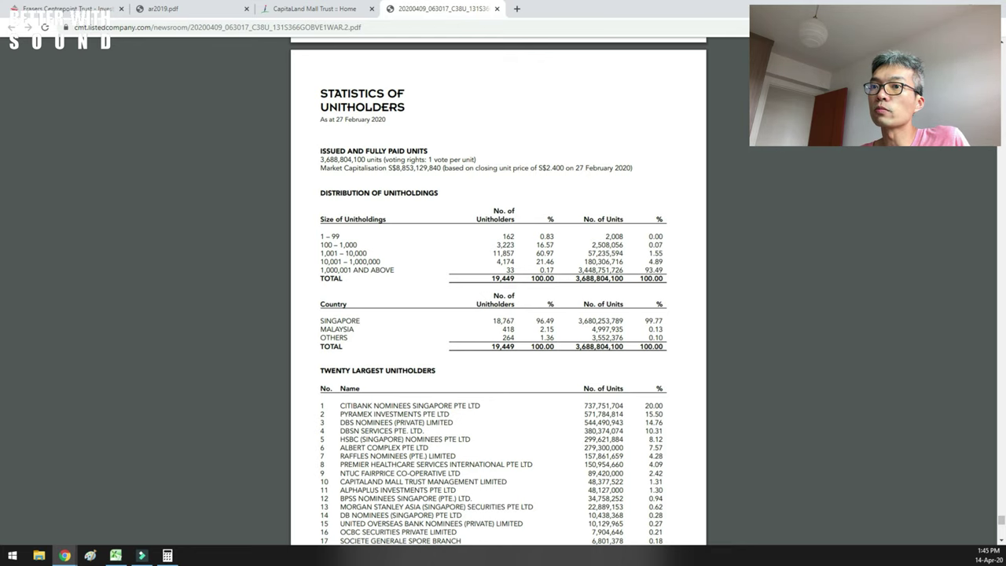
- Return to the spreadsheet, enter 3,688,804,100 as No. of Outstanding Shares for capitamall and review the ratios below
{"action": "key", "text": "alt+Tab"}
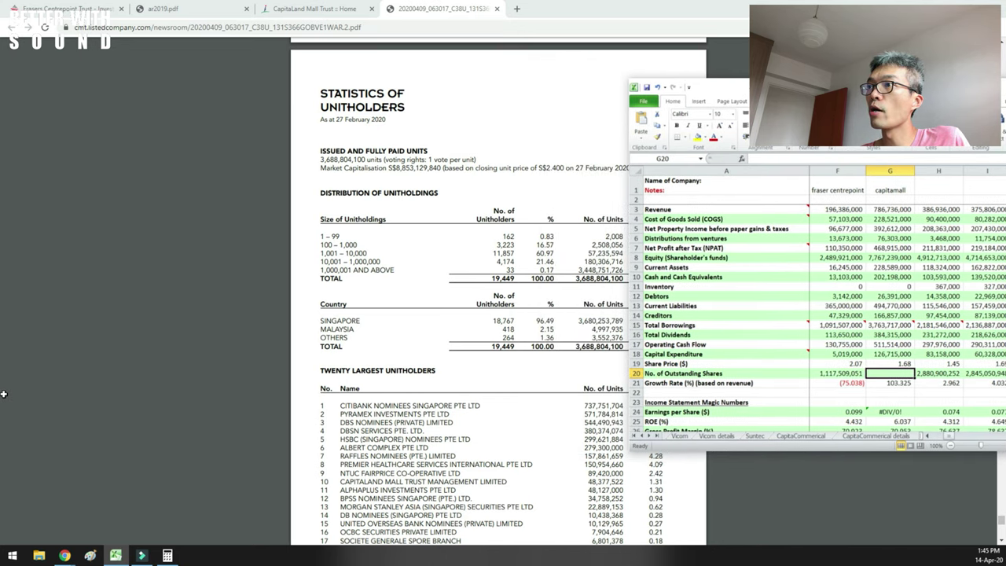
{"action": "type", "text": "3688804100"}
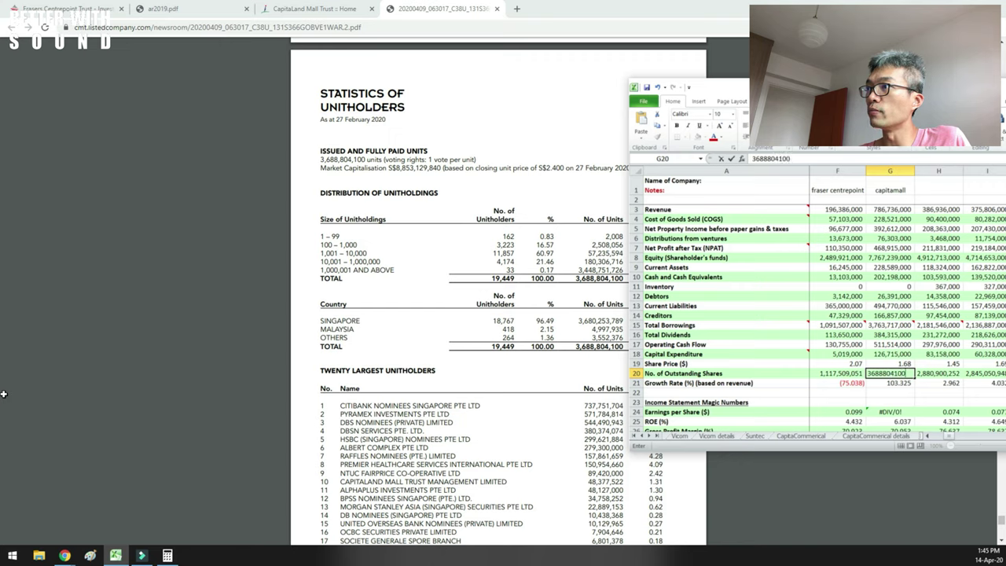
{"action": "key", "text": "Return"}
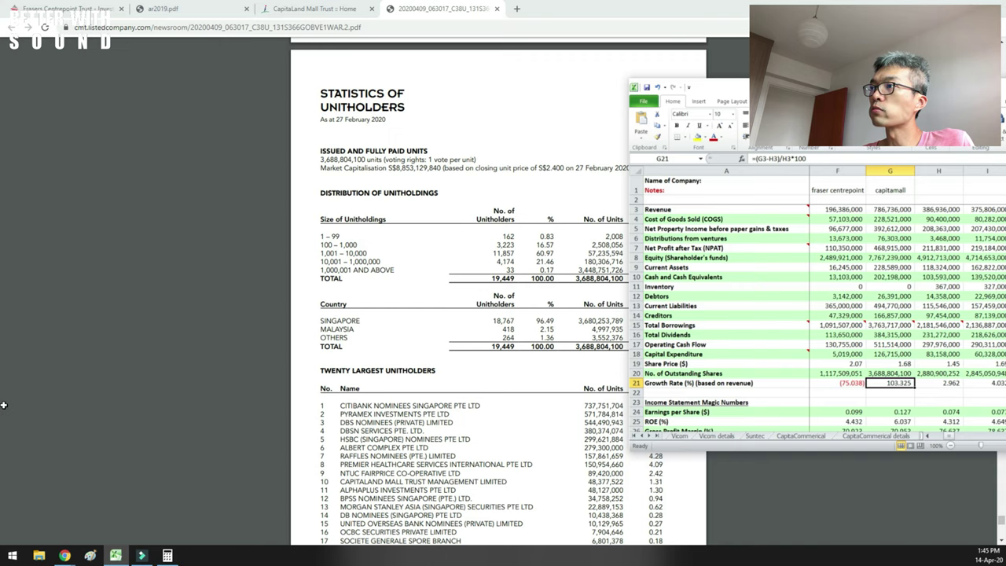
{"action": "scroll", "coordinate": [817, 314], "scroll_direction": "down", "scroll_amount": 1}
{"action": "scroll", "coordinate": [817, 314], "scroll_direction": "down", "scroll_amount": 1}
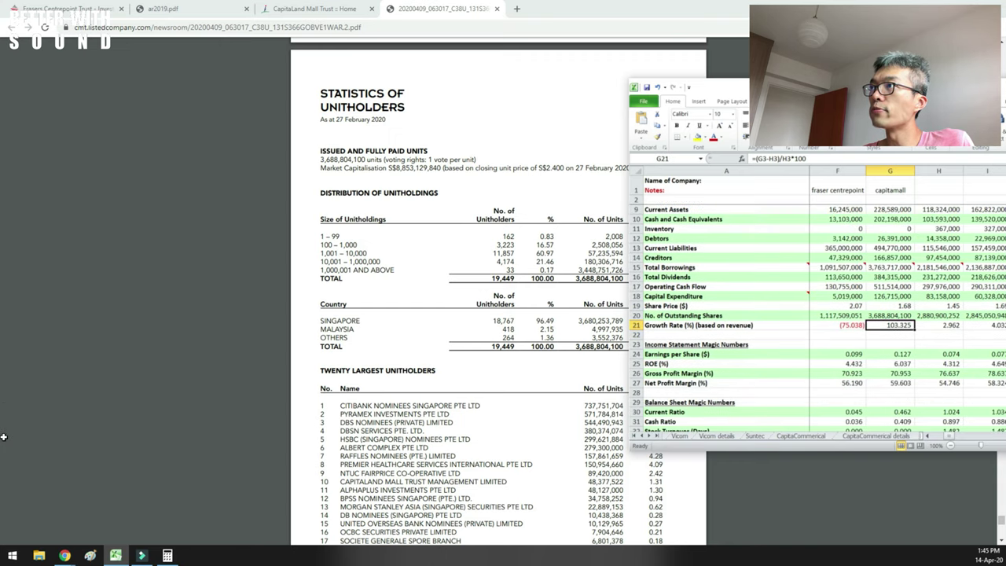
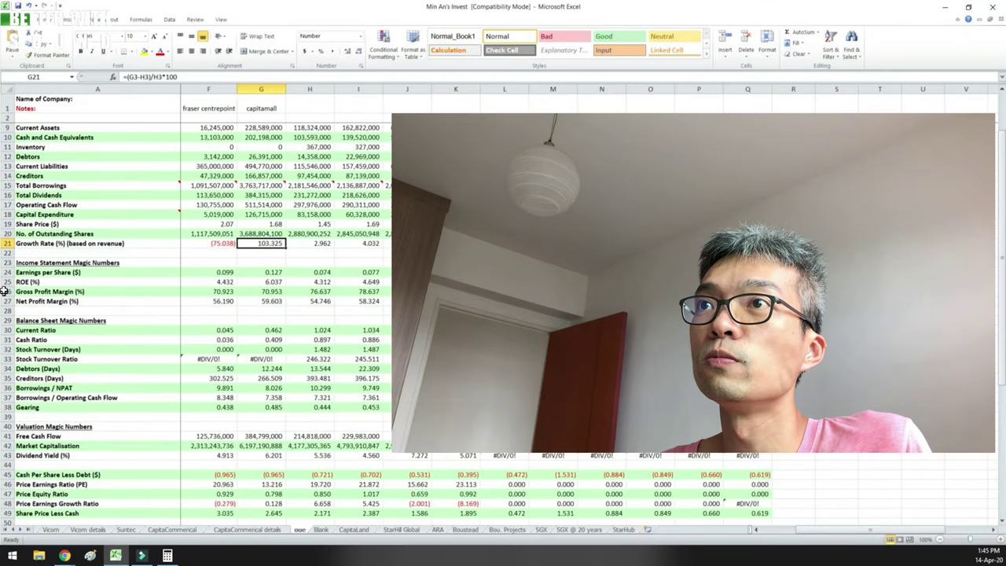
- Hide columns H to Q so that only the fraser centrepoint and capitamall columns remain for comparison
{"action": "scroll", "coordinate": [4, 275], "scroll_direction": "up", "scroll_amount": 1}
{"action": "key", "text": "Right"}
{"action": "key", "text": "ctrl+space"}
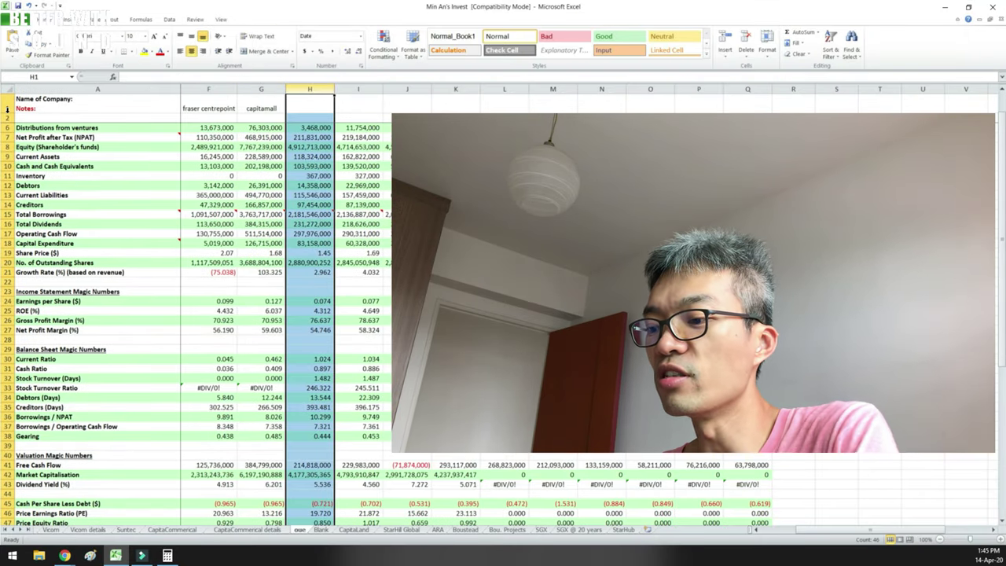
{"action": "key", "text": "shift+Right"}
{"action": "key", "text": "shift+Right"}
{"action": "key", "text": "shift+Right"}
{"action": "key", "text": "shift+Right"}
{"action": "key", "text": "shift+Right"}
{"action": "key", "text": "shift+Right"}
{"action": "key", "text": "shift+Right"}
{"action": "key", "text": "shift+Right"}
{"action": "key", "text": "shift+Right"}
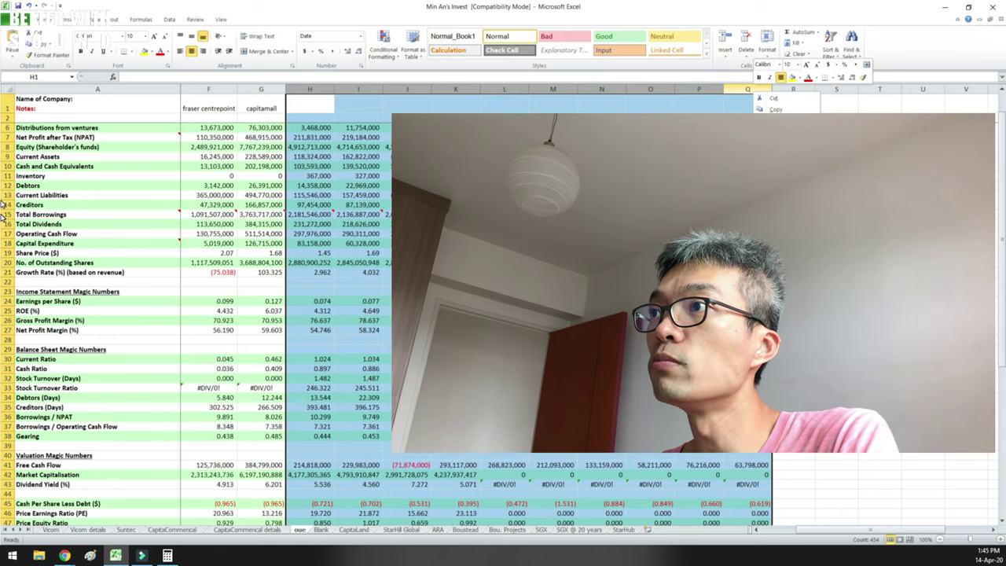
{"action": "key", "text": "ctrl+0"}
{"action": "key", "text": "Left"}
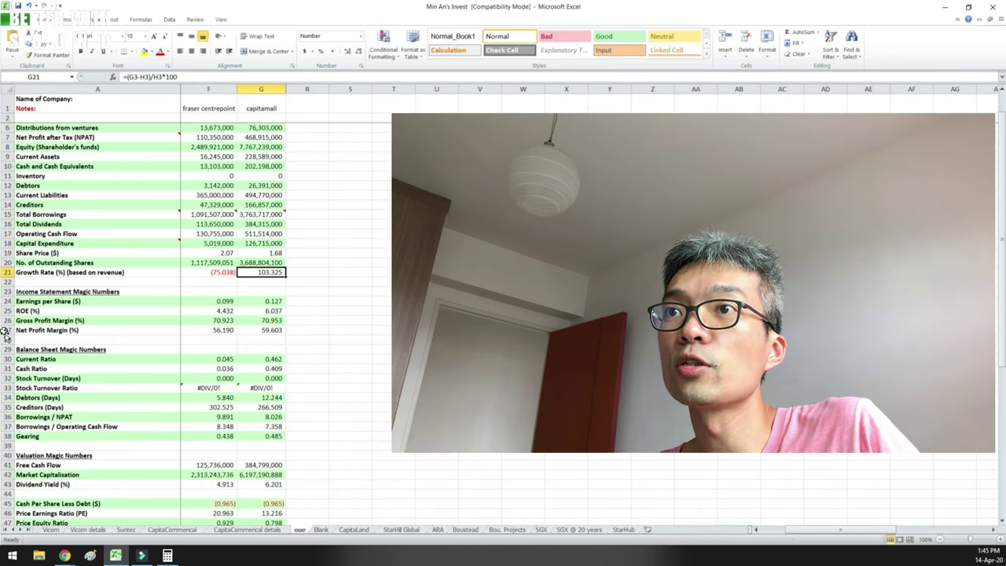
{"action": "key", "text": "Left"}
{"action": "key", "text": "Left"}
{"action": "key", "text": "Right"}
{"action": "key", "text": "Right"}
{"action": "key", "text": "Right"}
{"action": "key", "text": "Right"}
{"action": "key", "text": "Right"}
{"action": "key", "text": "Right"}
{"action": "key", "text": "Right"}
{"action": "key", "text": "Right"}
{"action": "key", "text": "Right"}
{"action": "key", "text": "Right"}
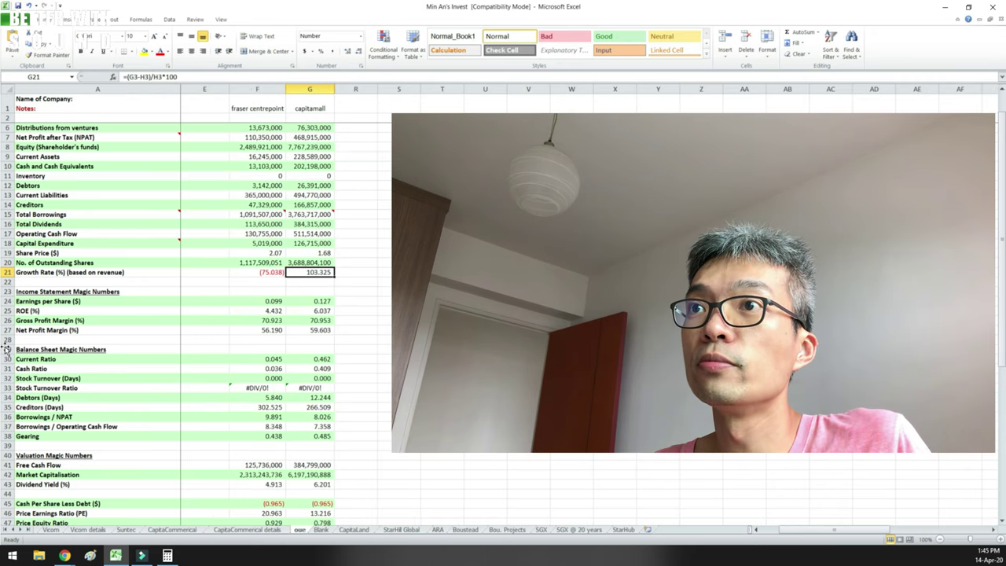
{"action": "key", "text": "Left"}
{"action": "key", "text": "Left"}
{"action": "key", "text": "Left"}
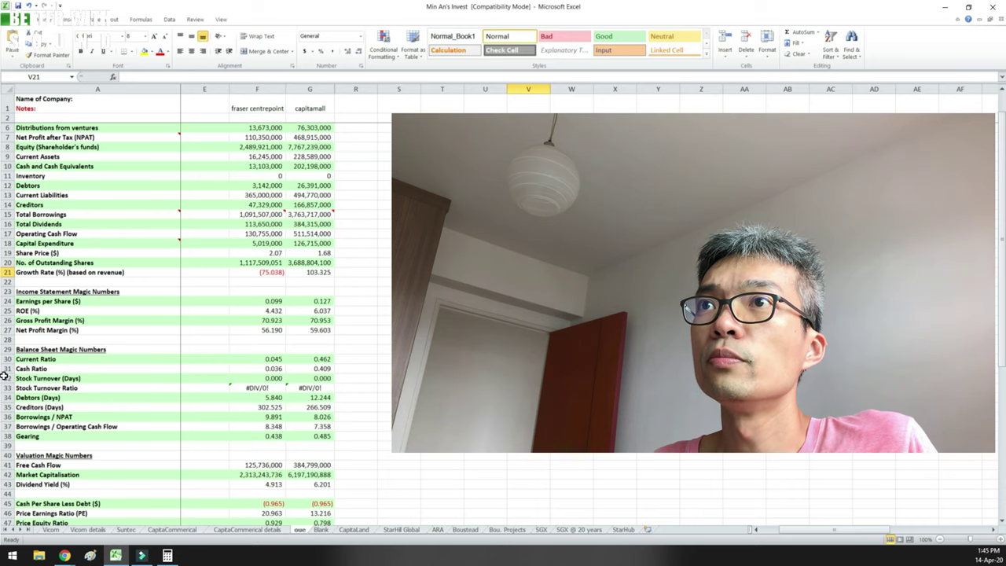
- Compare the Earnings per Share and ROE of fraser centrepoint and capitamall in the Income Statement Magic Numbers
{"action": "scroll", "coordinate": [4, 399], "scroll_direction": "up", "scroll_amount": 1}
{"action": "key", "text": "ctrl+Home"}
{"action": "key", "text": "ctrl+Down"}
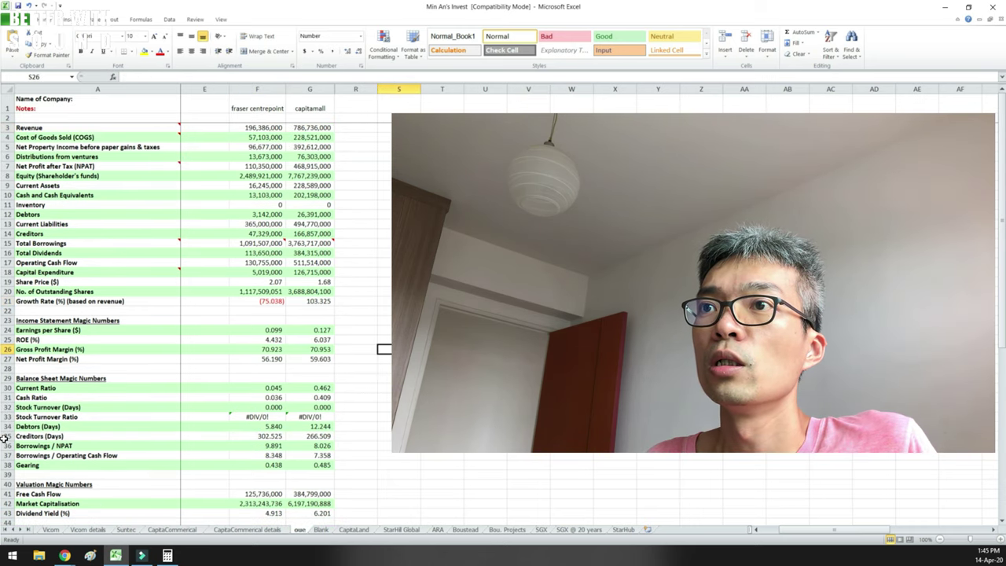
{"action": "key", "text": "ctrl+Down"}
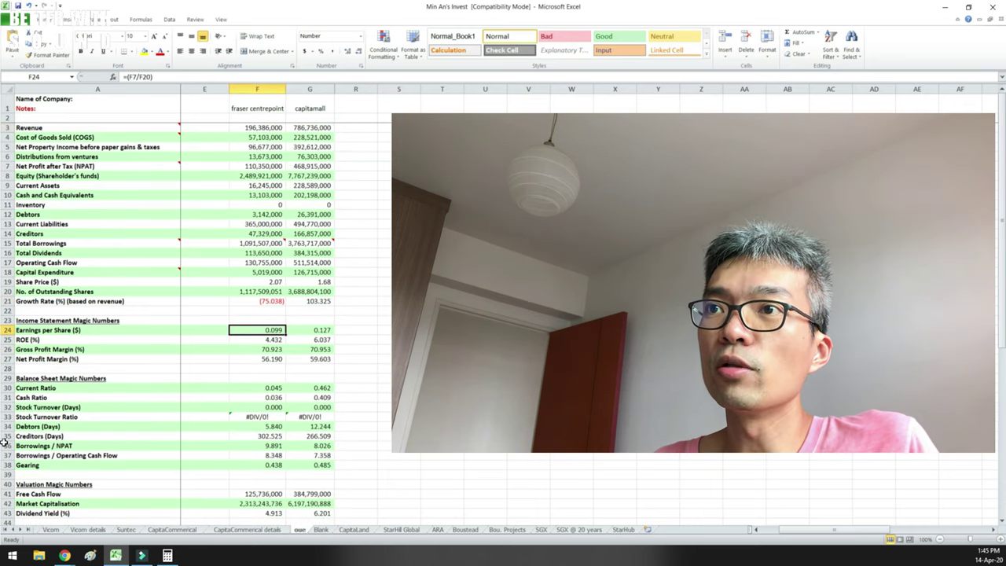
{"action": "key", "text": "Right"}
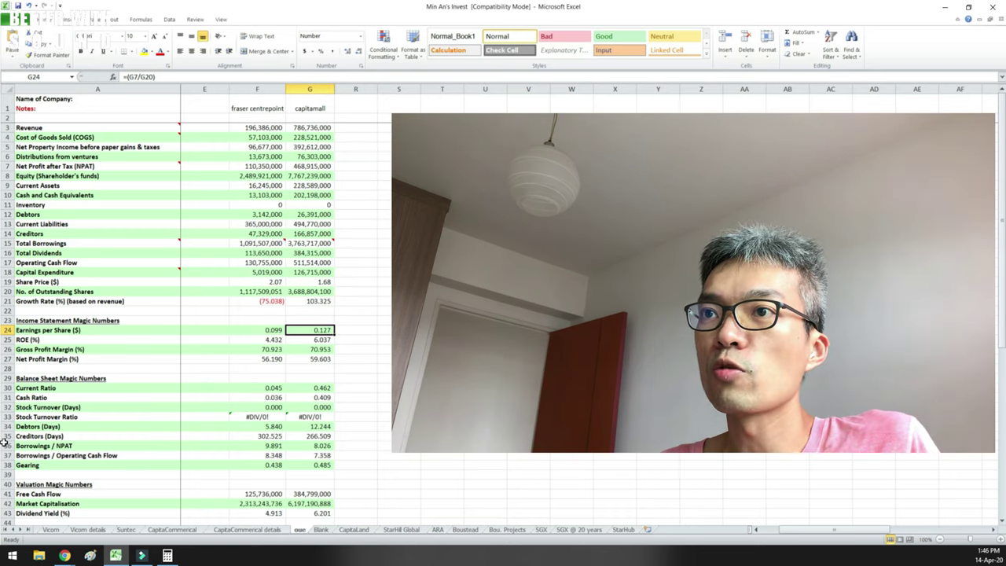
{"action": "key", "text": "Down"}
{"action": "key", "text": "Left"}
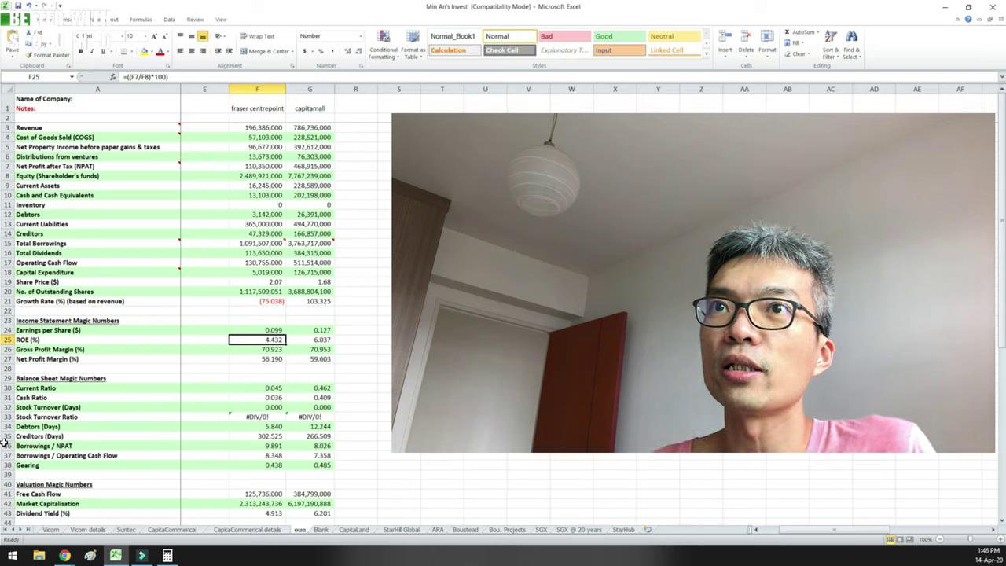
{"action": "key", "text": "Right"}
- Clear the Distributions from ventures values of capitamall and fraser centrepoint to check the ratios without them
{"action": "key", "text": "Up"}
{"action": "key", "text": "Up"}
{"action": "key", "text": "Up"}
{"action": "key", "text": "Up"}
{"action": "key", "text": "Up"}
{"action": "key", "text": "Up"}
{"action": "key", "text": "Up"}
{"action": "key", "text": "Up"}
{"action": "key", "text": "Up"}
{"action": "key", "text": "Up"}
{"action": "key", "text": "Up"}
{"action": "key", "text": "Up"}
{"action": "key", "text": "Up"}
{"action": "key", "text": "Up"}
{"action": "key", "text": "Up"}
{"action": "key", "text": "Up"}
{"action": "key", "text": "Up"}
{"action": "key", "text": "Up"}
{"action": "key", "text": "Up"}
{"action": "key", "text": "Left"}
{"action": "key", "text": "Right"}
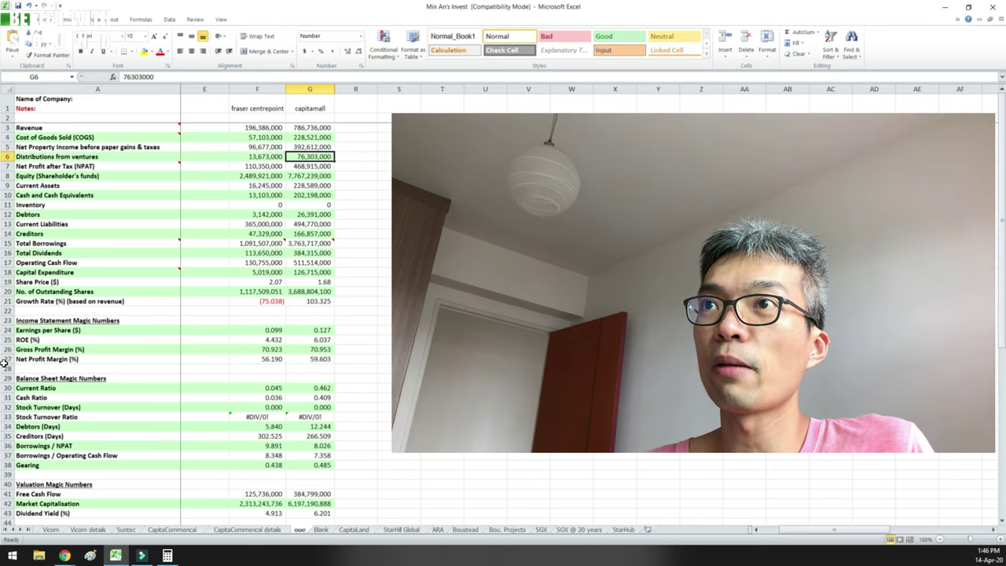
{"action": "key", "text": "Delete"}
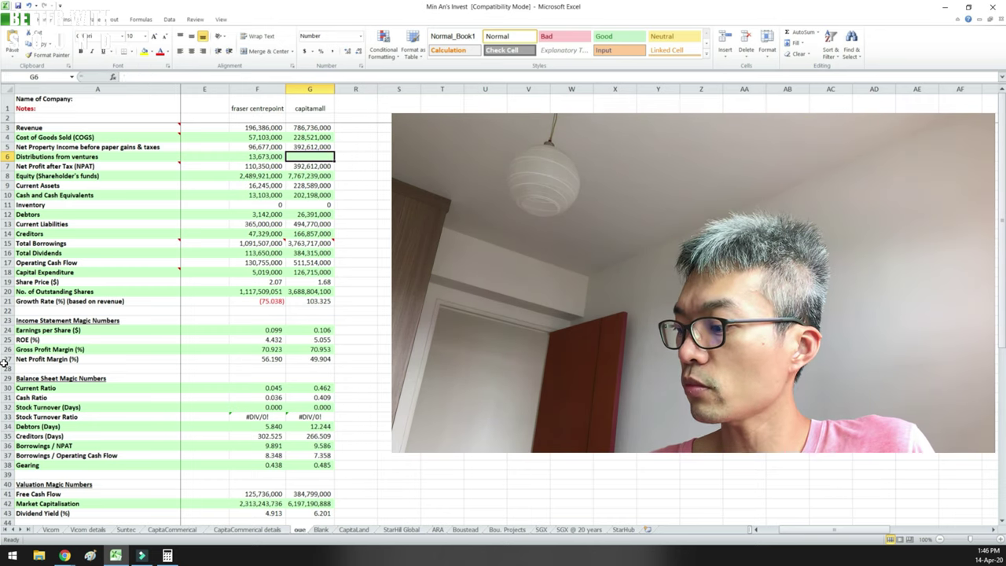
{"action": "key", "text": "Left"}
{"action": "key", "text": "Delete"}
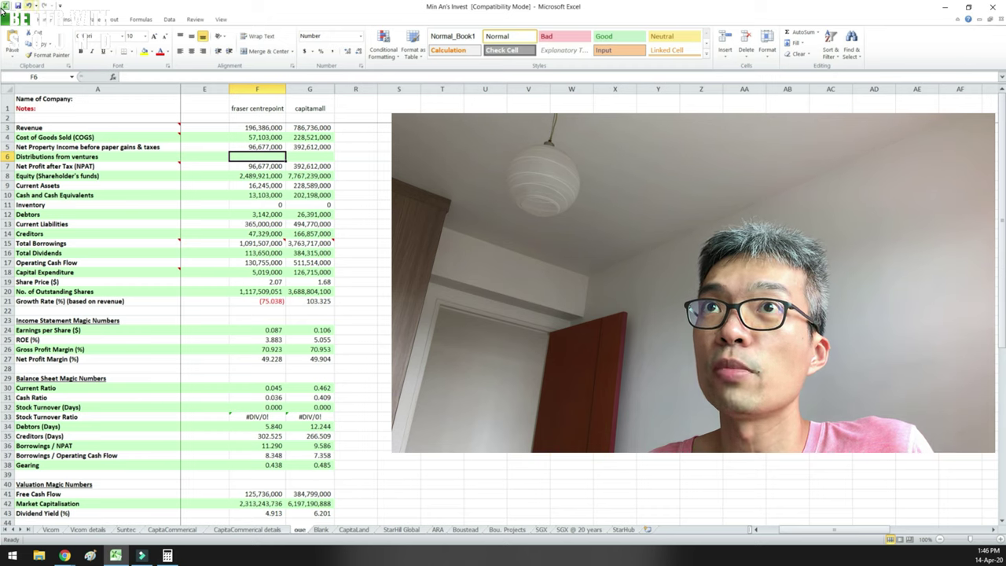
- Undo and redo the clearing of both Distributions from ventures values to compare the ratios, ending with both values restored
{"action": "key", "text": "ctrl+z"}
{"action": "key", "text": "ctrl+z"}
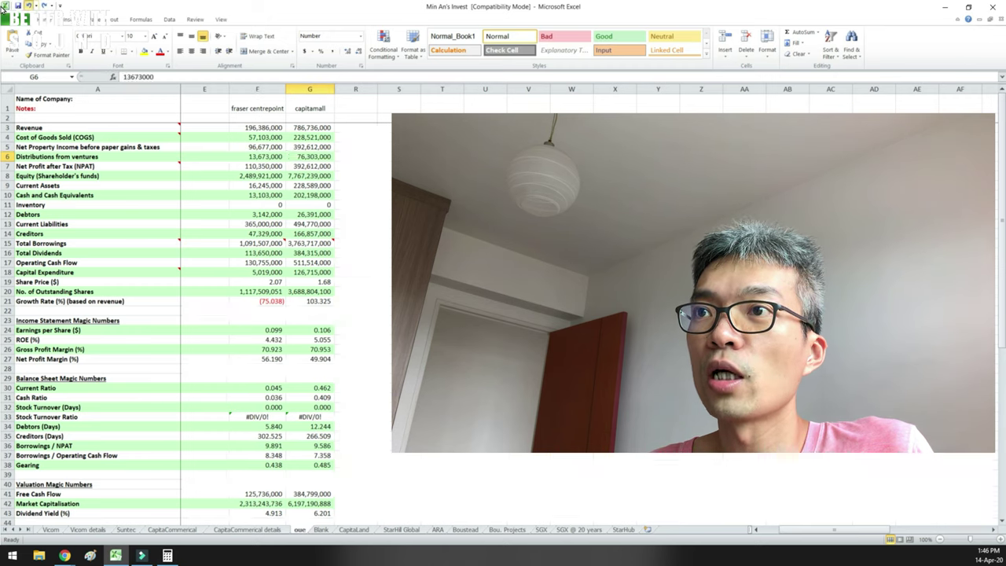
{"action": "left_click", "coordinate": [44, 6]}
{"action": "left_click", "coordinate": [43, 5]}
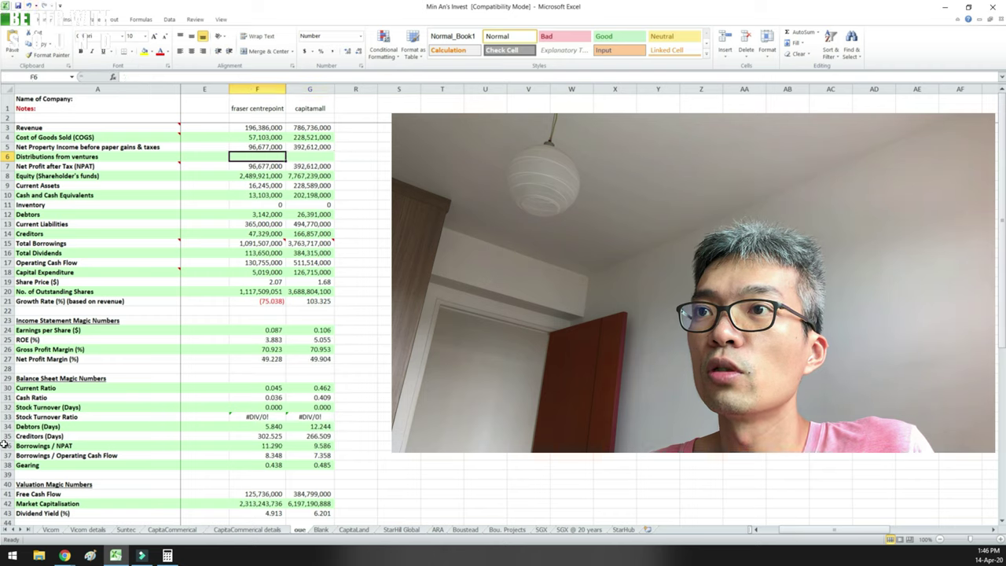
{"action": "left_click", "coordinate": [29, 6]}
{"action": "left_click", "coordinate": [28, 5]}
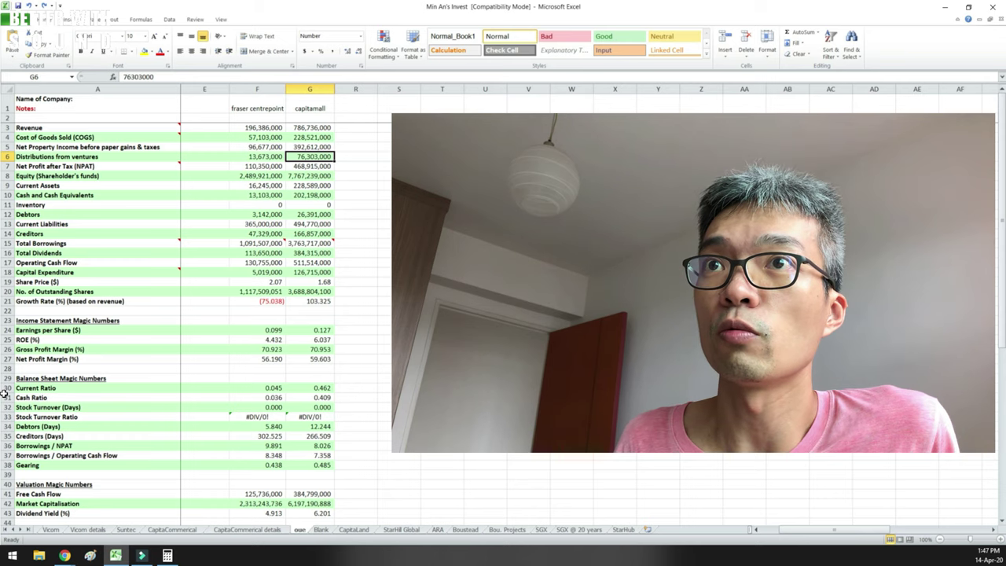
- Compare the Equity and Current Assets figures of fraser centrepoint and capitamall
{"action": "key", "text": "Left"}
{"action": "key", "text": "Down"}
{"action": "key", "text": "Down"}
{"action": "key", "text": "Right"}
{"action": "key", "text": "Left"}
{"action": "key", "text": "Down"}
{"action": "key", "text": "Right"}
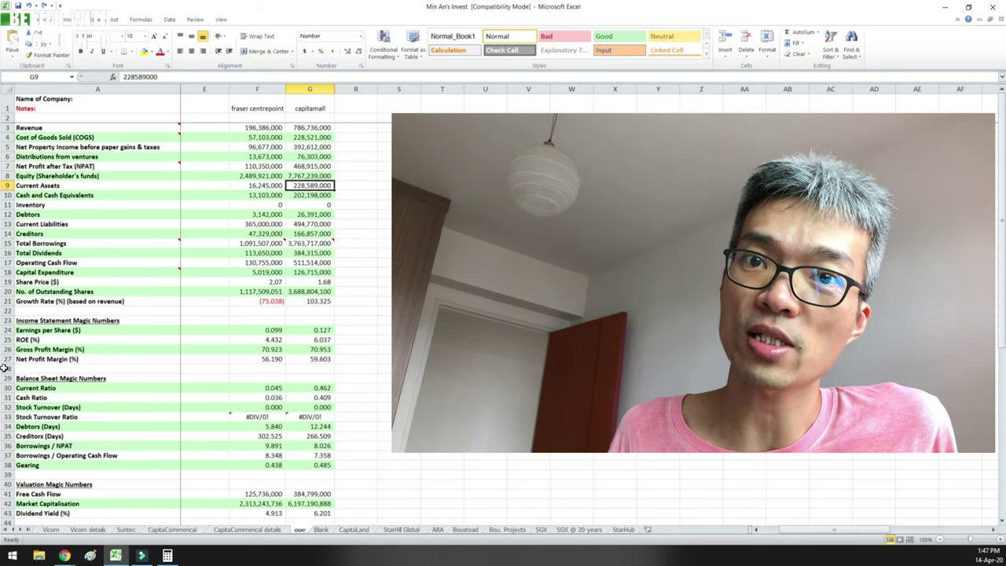